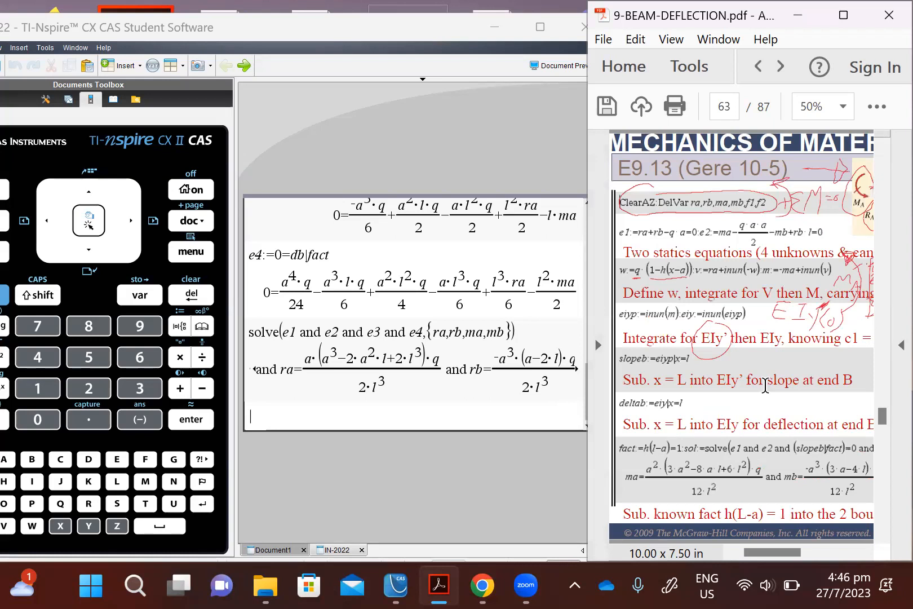
Step: Review the E9.13 beam diagram and equations in the PDF, and go on to page 64
left_click_drag(763, 551, 792, 550)
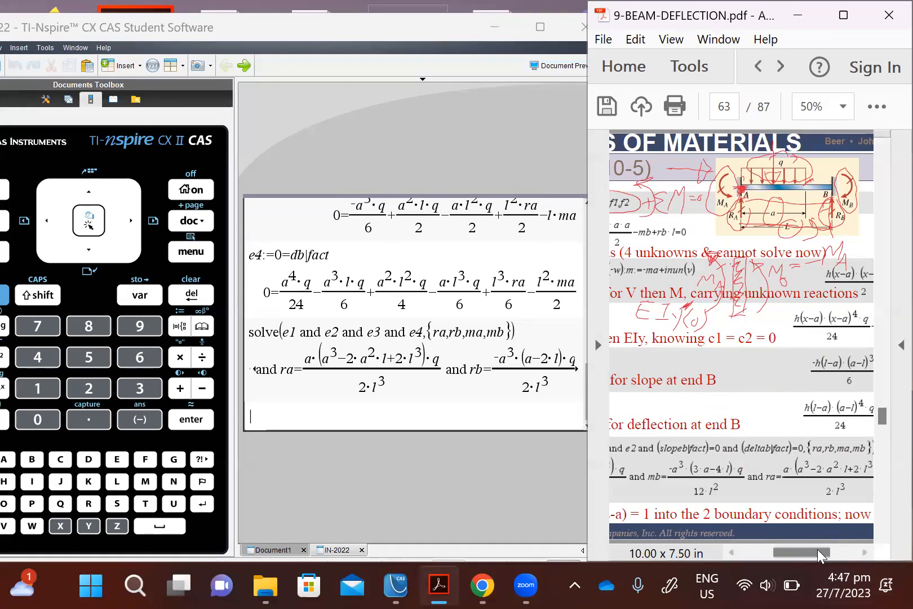
left_click_drag(818, 556, 785, 558)
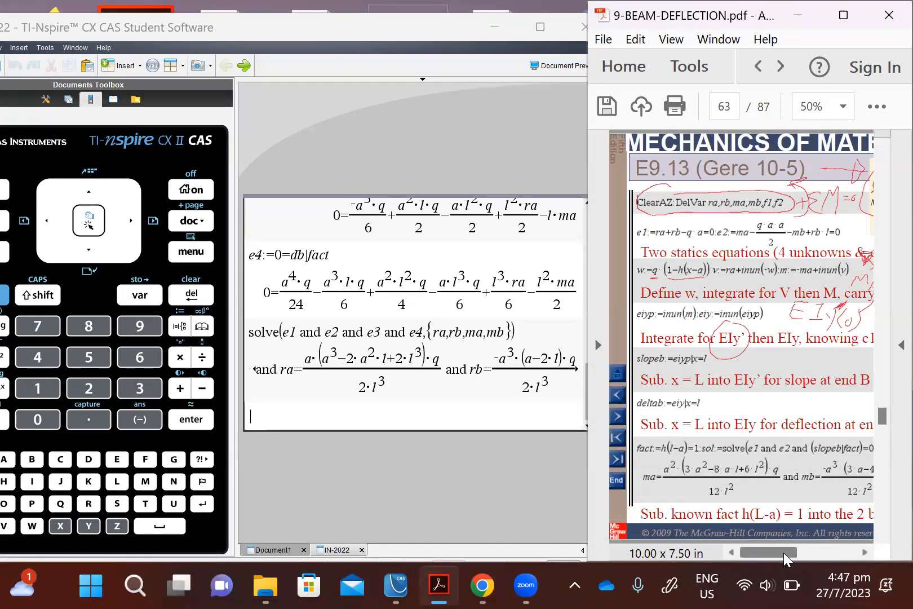
scroll(823, 394, "down", 1)
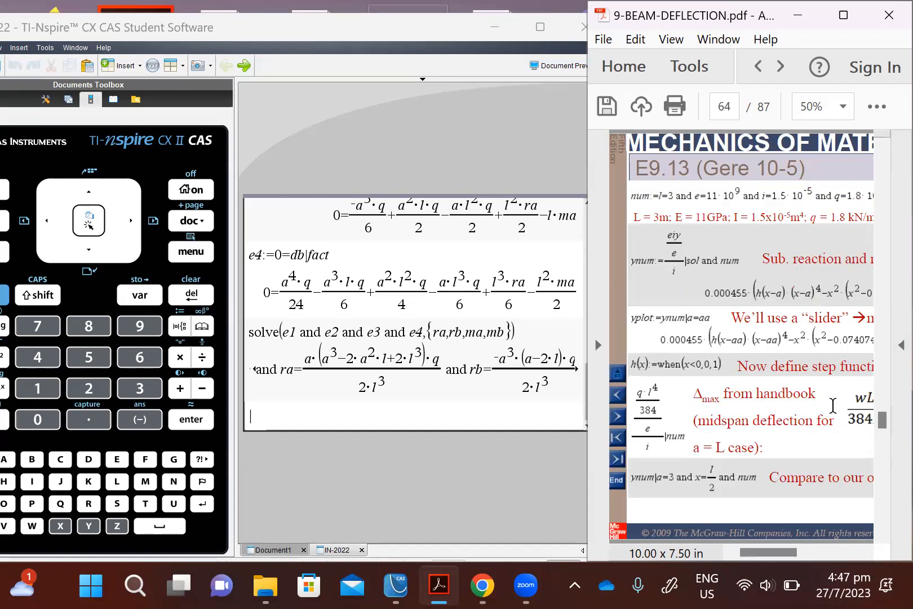
Step: Switch to TI-Nspire and store solve(e1 and e2 and e3 and e4,{ra,rb,ma,mb}) as soln, reusing the previous solve entry
left_click(457, 421)
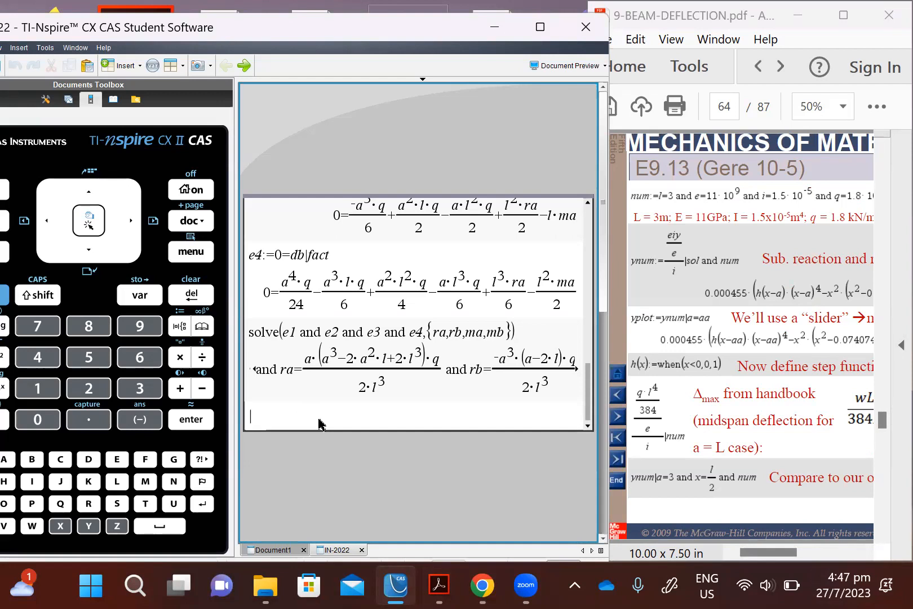
key("Up")
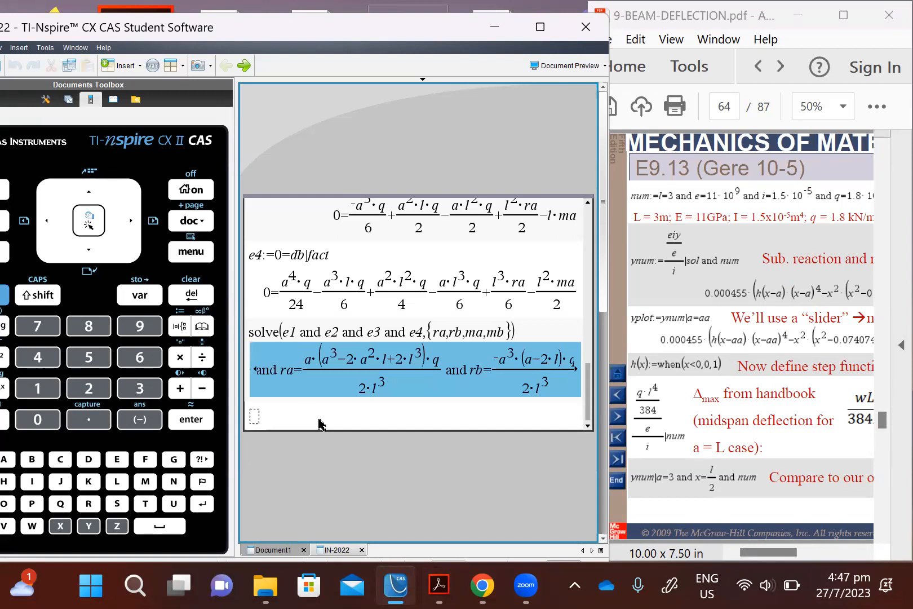
key("Up")
key("Left")
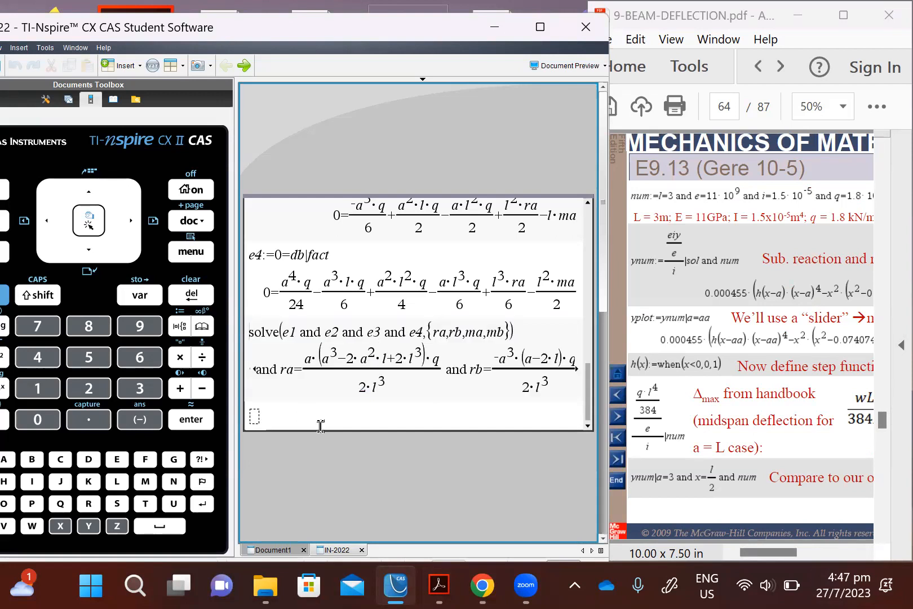
key("Down")
key("Down")
type("sol")
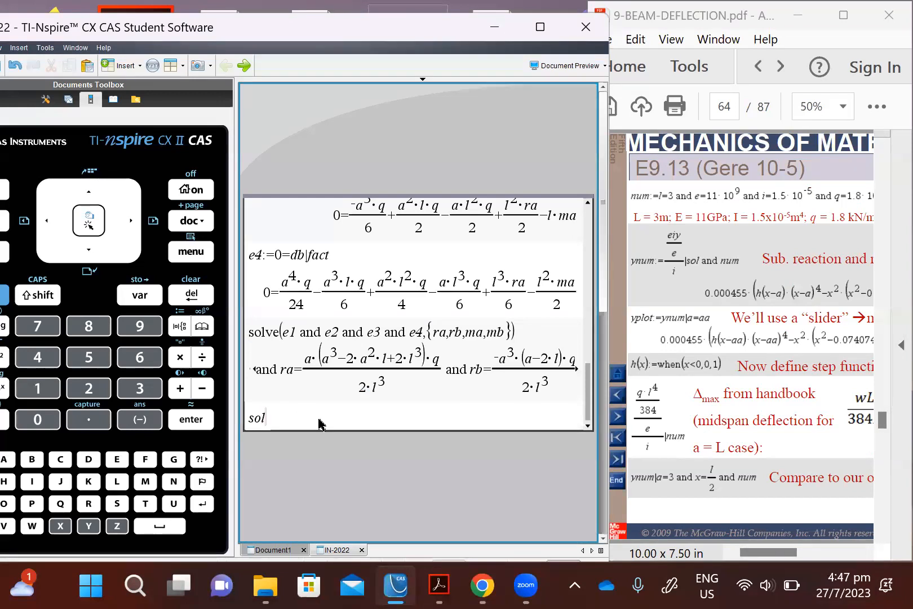
type("n:=")
key("Up")
key("Up")
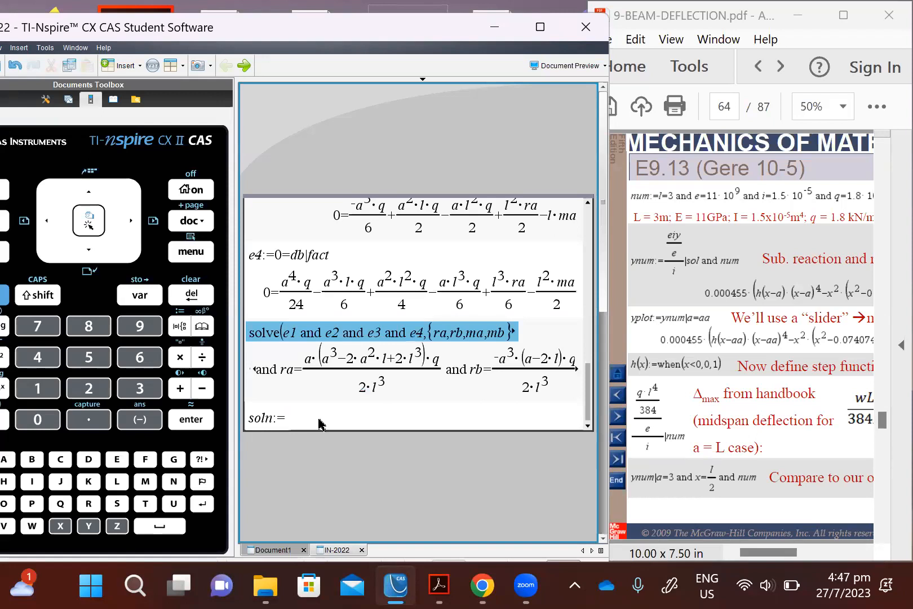
key("ctrl+c")
key("ctrl+v")
key("Return")
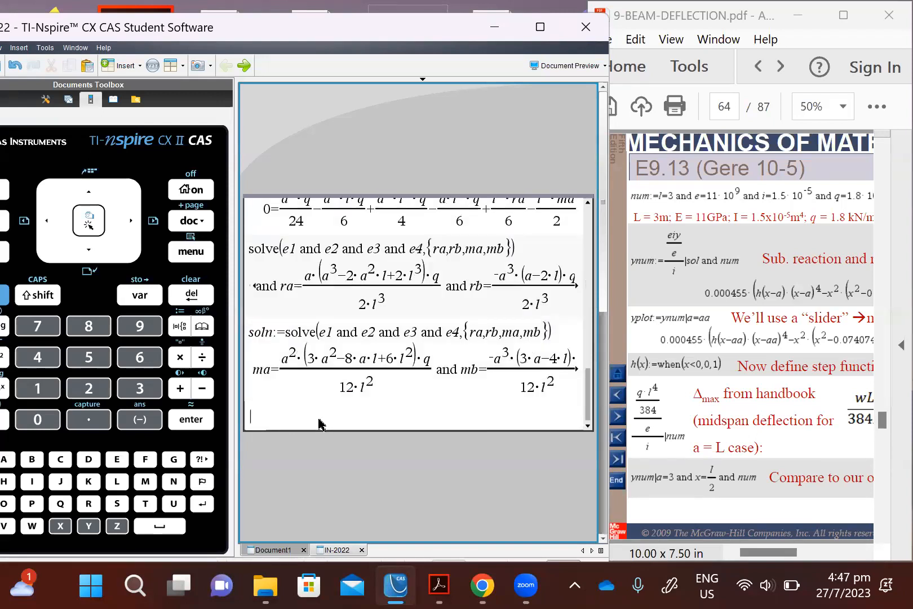
Step: Evaluate eiy and examine its terms together with the reaction expressions stored in soln
type("eiy")
key("Return")
key("Up")
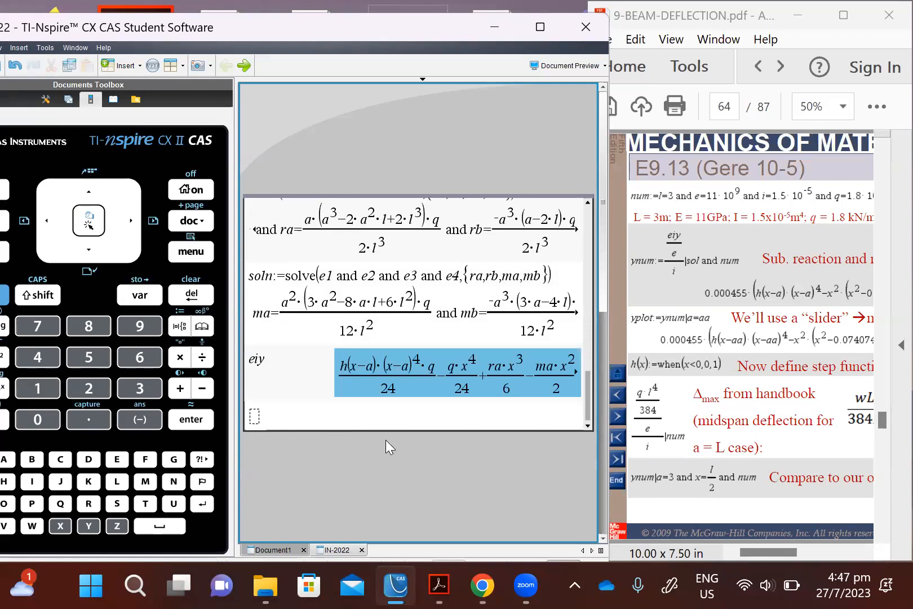
left_click(485, 376)
left_click_drag(486, 367, 552, 364)
left_click_drag(336, 380, 557, 383)
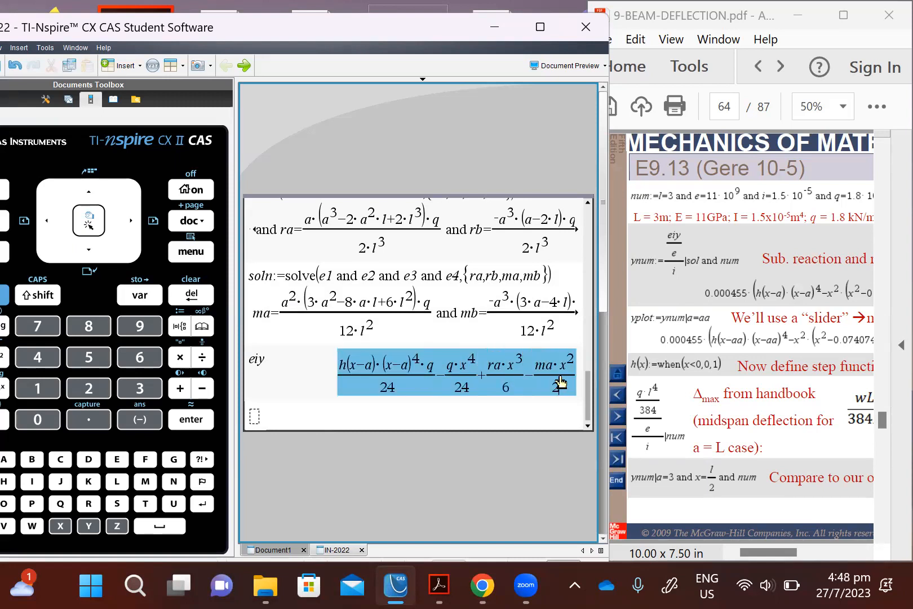
left_click(269, 313)
left_click_drag(255, 314, 591, 320)
left_click(363, 413)
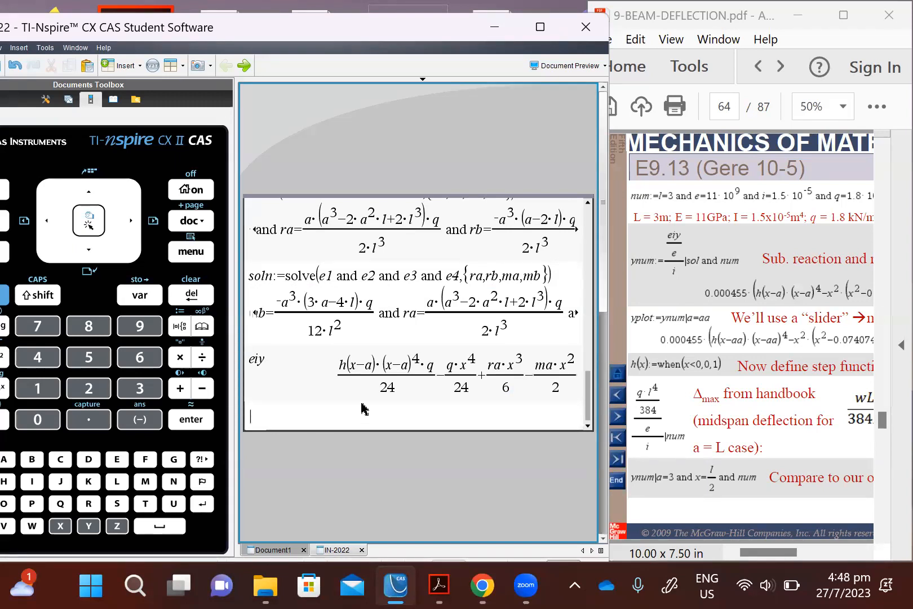
Step: Start defining num with the conditions L=3 and E=11·10^9
type("num:=L=3 and ")
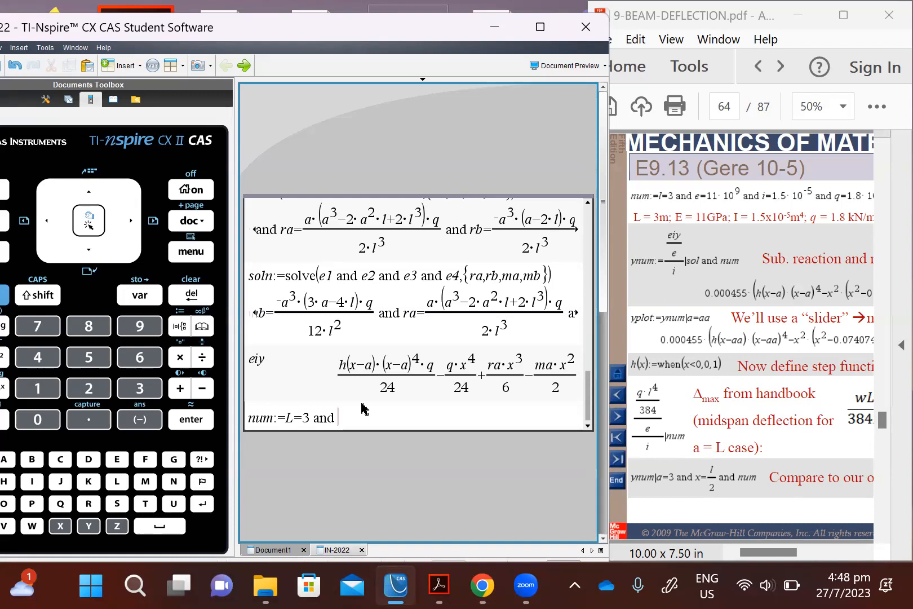
type("E=11")
type("*")
type("10")
type("^9")
key("Right")
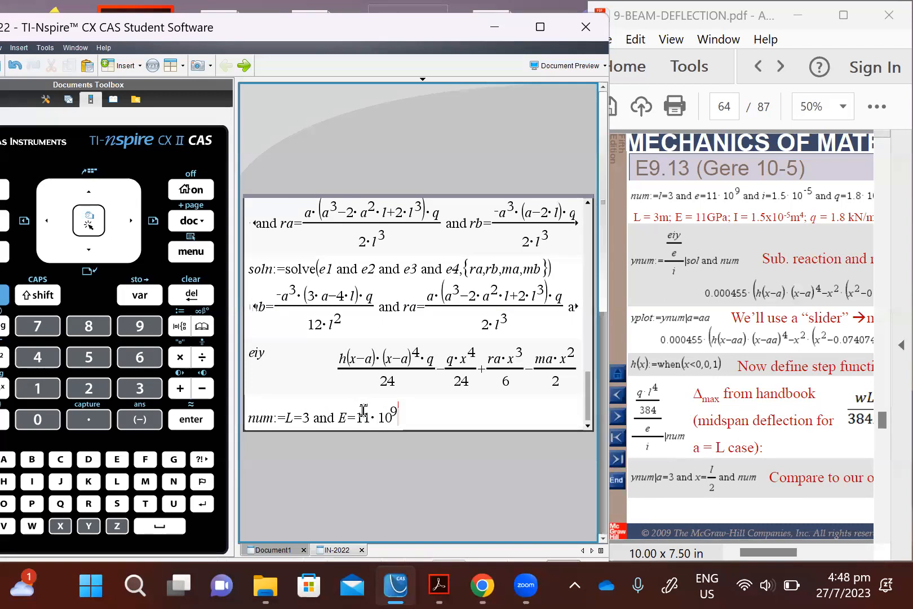
Step: Extend the num definition with the condition I=1.5·10^-5
type("and I=")
type("1.5")
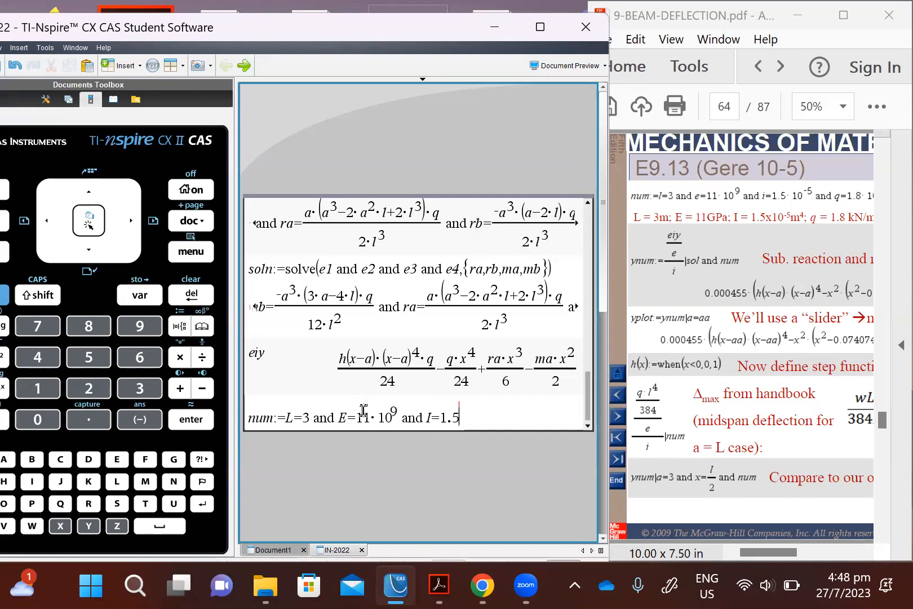
type("*1")
type("0")
type("^-5")
key("Right")
type("and")
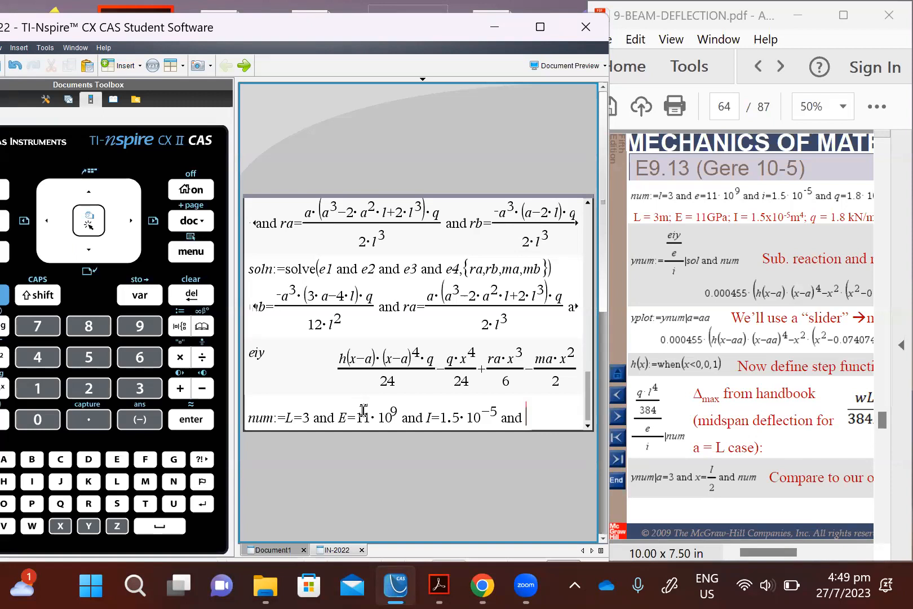
Step: Complete the num definition with q=1800 and evaluate it
type("q=")
type("1.8")
type("0")
key("BackSpace")
key("BackSpace")
key("BackSpace")
type("800")
left_click_drag(762, 552, 635, 557)
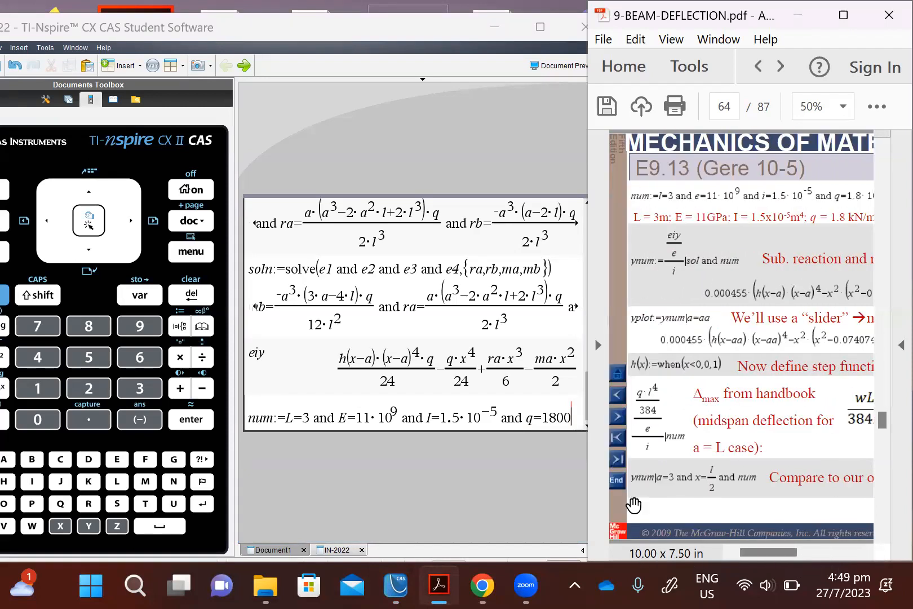
left_click(578, 423)
key("Return")
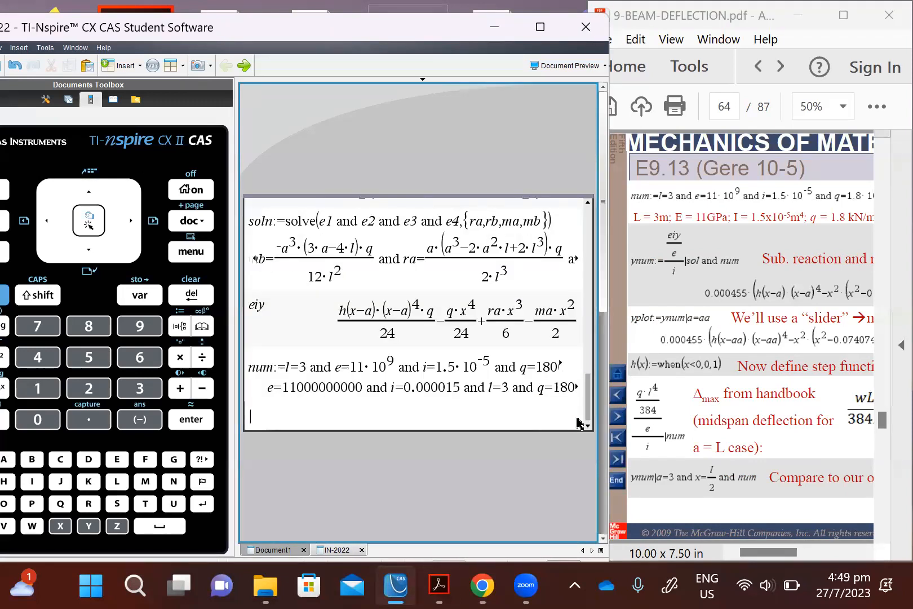
Step: Define ynum as eiy divided by e and then by i
type("ynum:=eiy/")
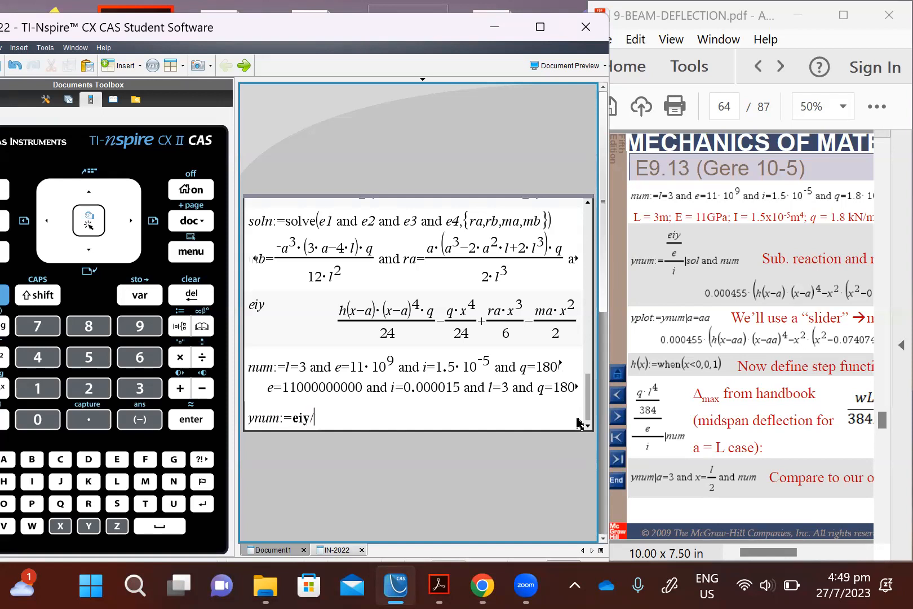
type("e/i")
key("Return")
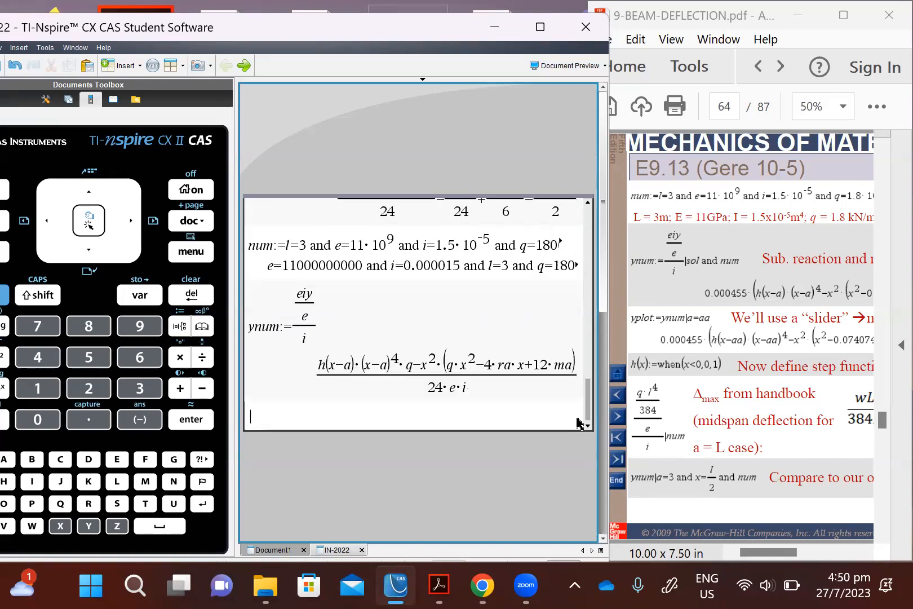
Step: Reuse the ynum definition and re-evaluate it with the condition |num appended
key("Up")
key("Up")
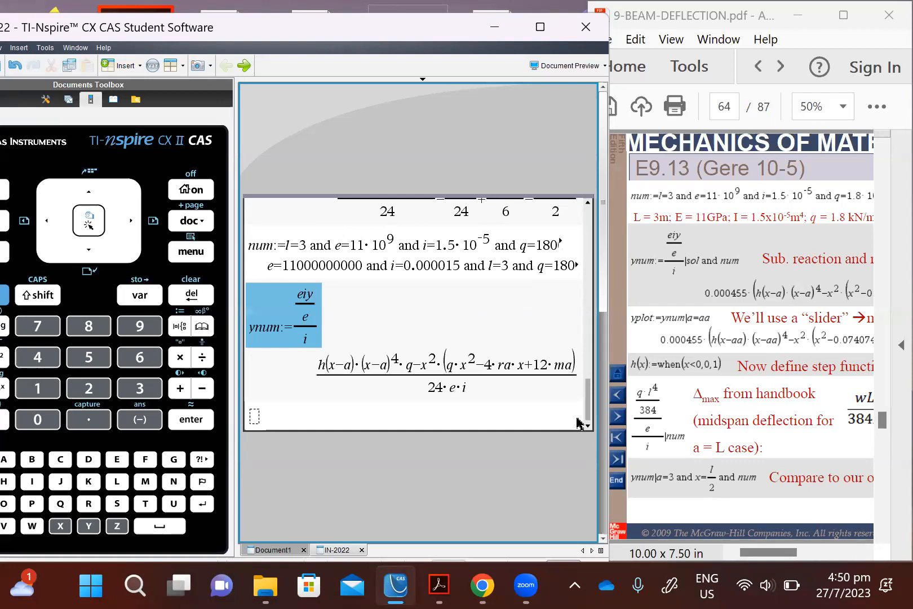
key("Return")
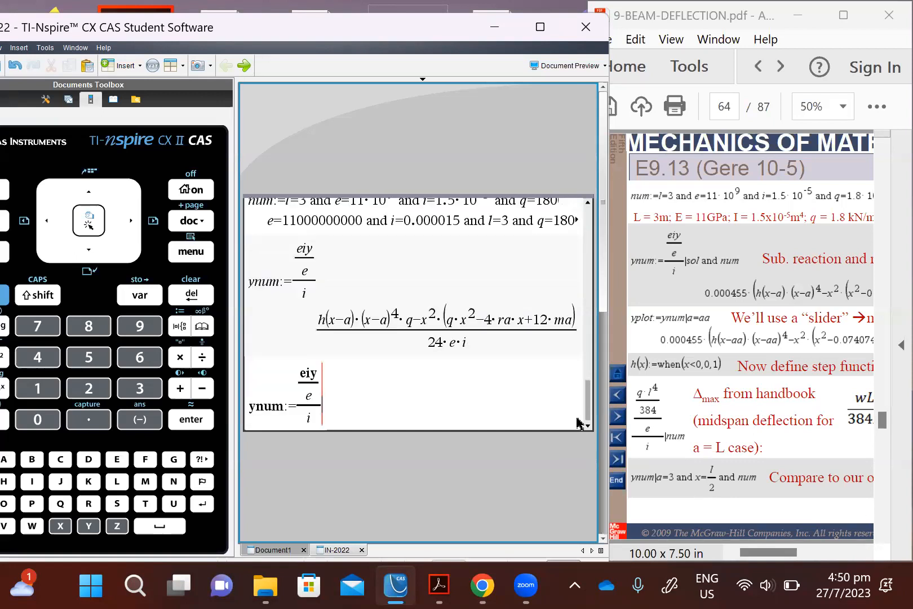
type("|num")
key("Return")
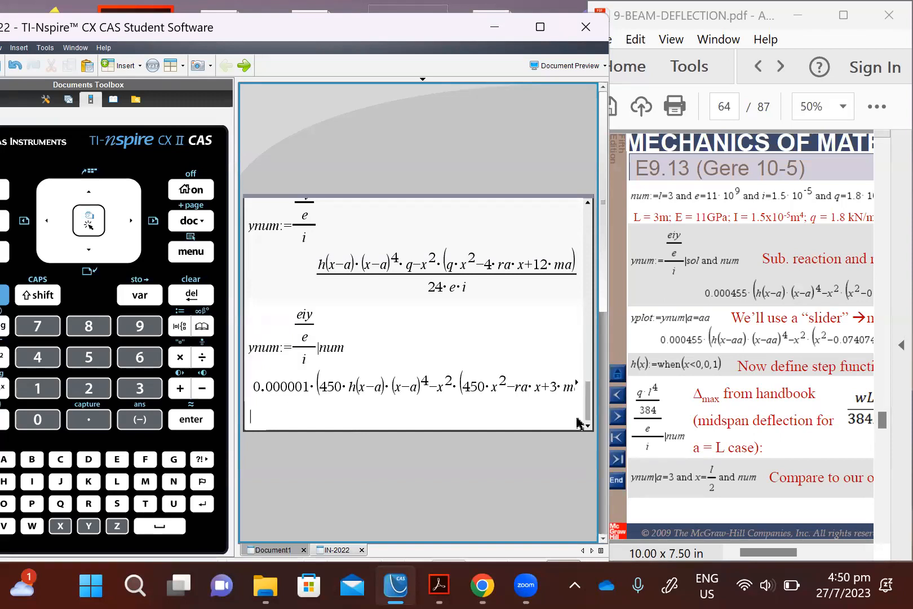
Step: Examine the evaluated ynum expression along its full length
key("Up")
key("Right")
key("Left")
key("Left")
key("Left")
key("Left")
key("Left")
key("Left")
key("Left")
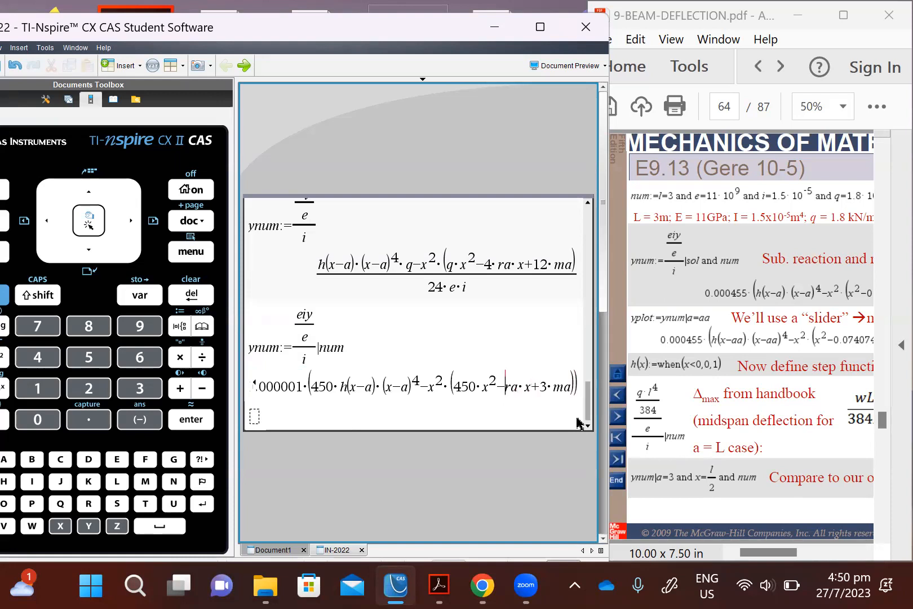
key("Left")
key("Left")
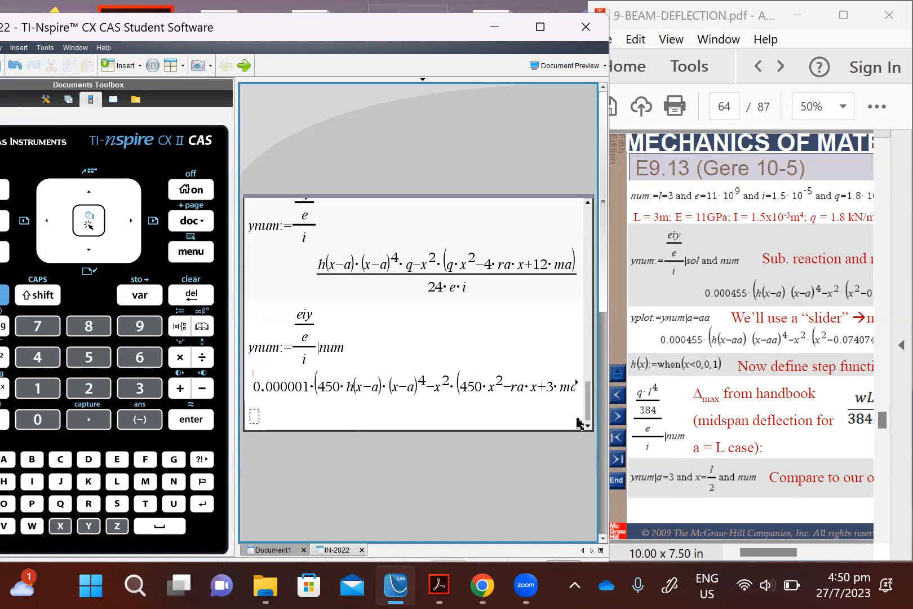
Step: Reuse the ynum definition with |num and append "and soln" to its conditions
key("Up")
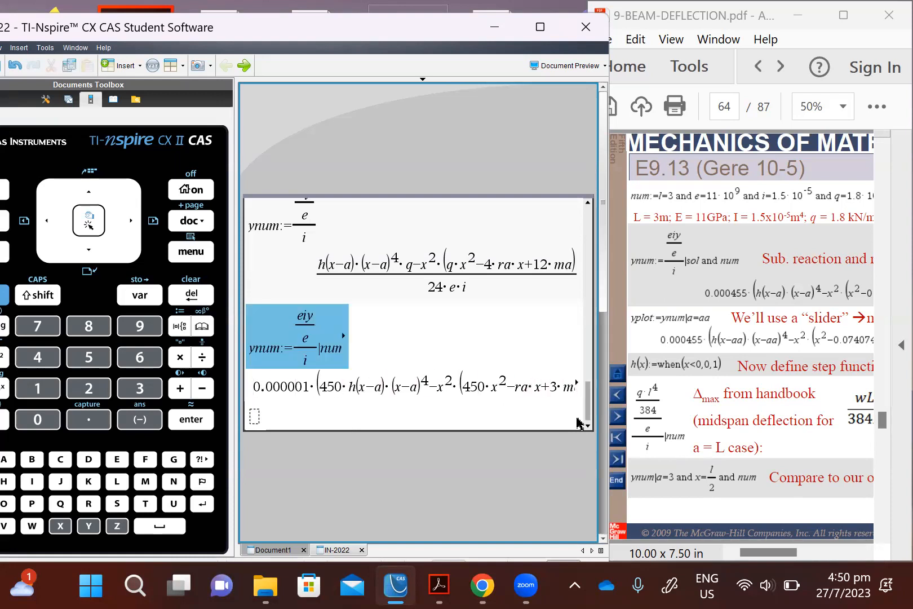
key("Return")
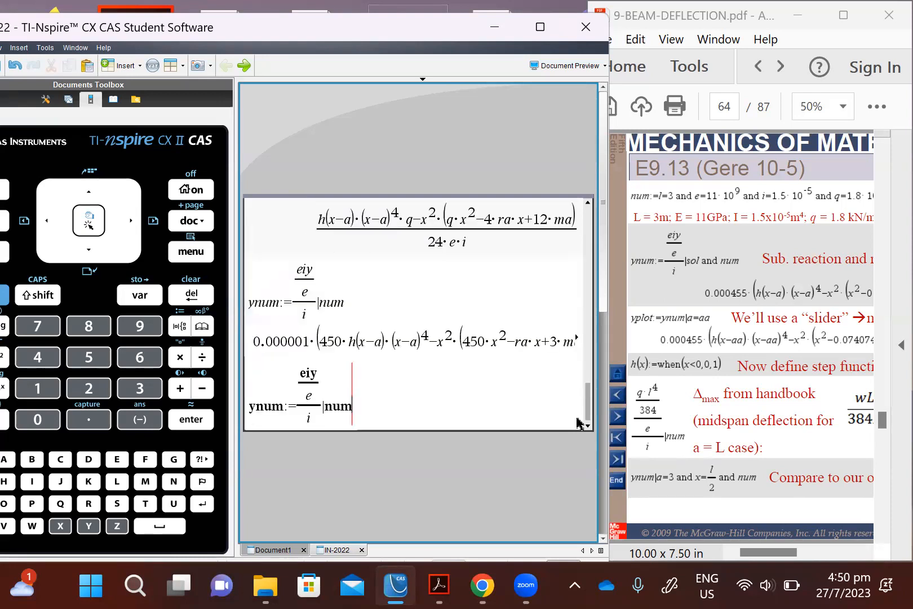
type("and soln")
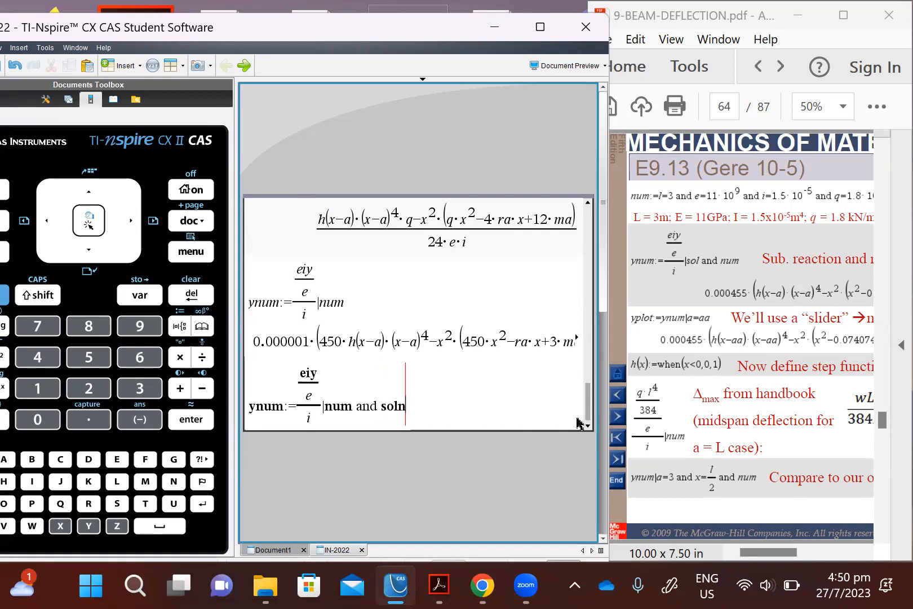
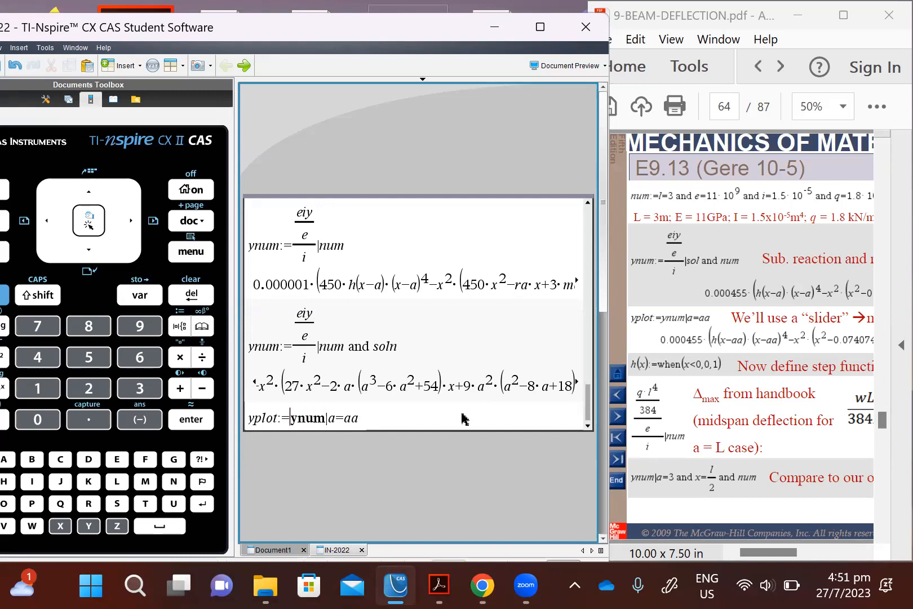
Step: Multiply ynum in the yplot definition by (h(x)-h(x-3)), keeping |a=aa, and evaluate it
type("(h(x")
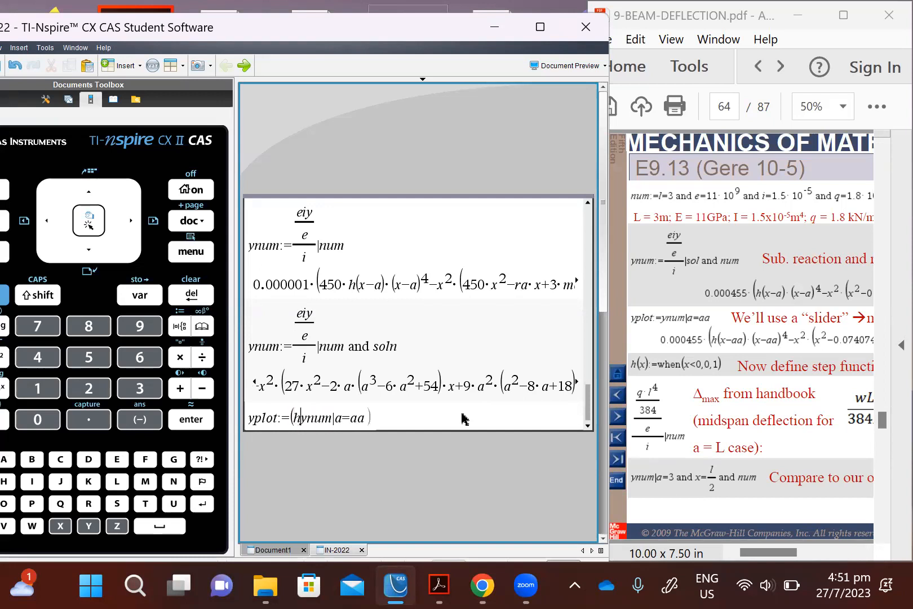
type(")")
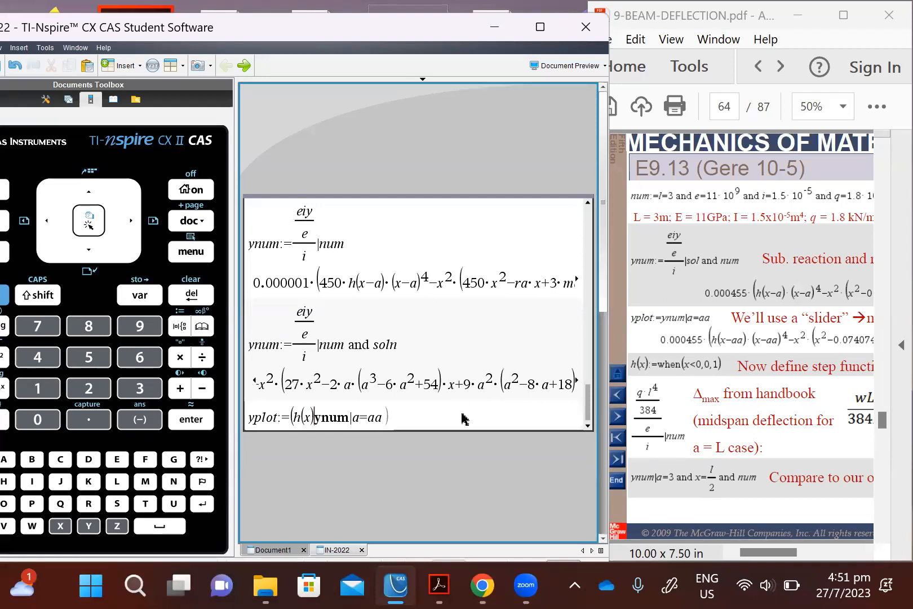
type("-")
type("h(")
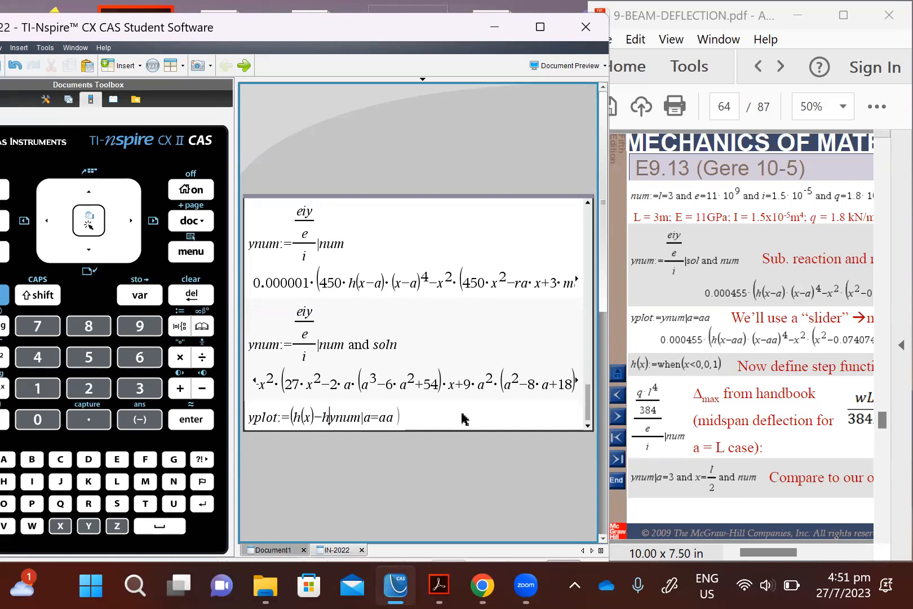
type("x-")
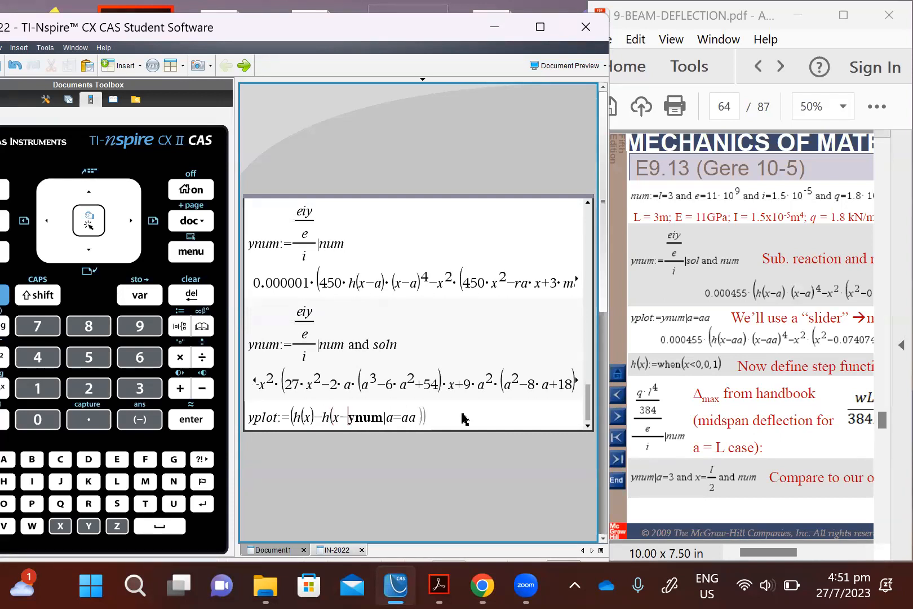
type("3))")
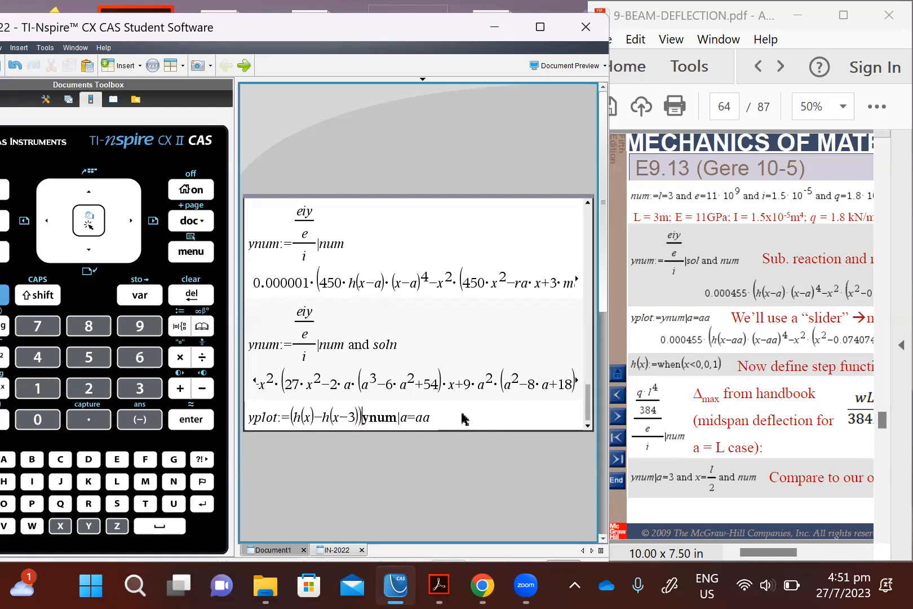
type("*")
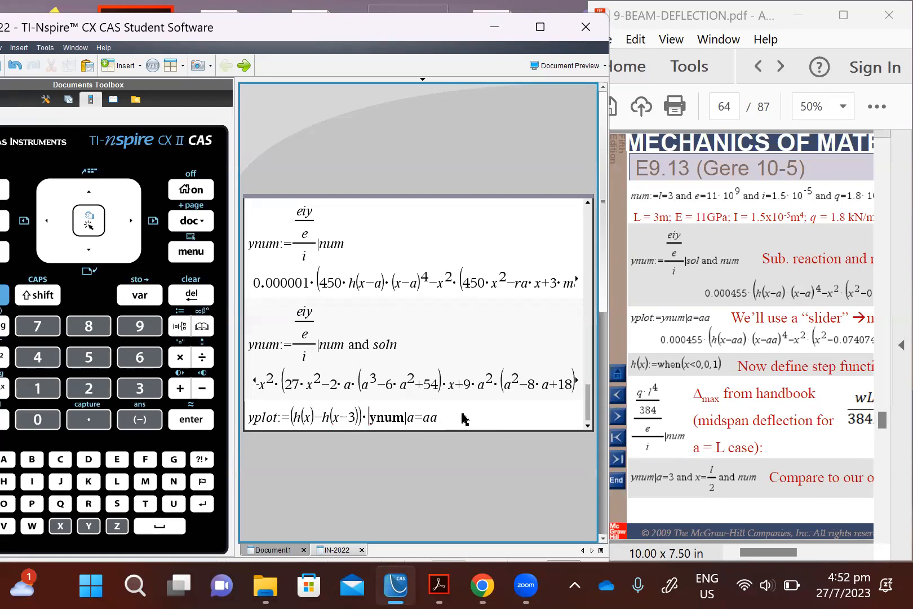
left_click(462, 418)
key("Return")
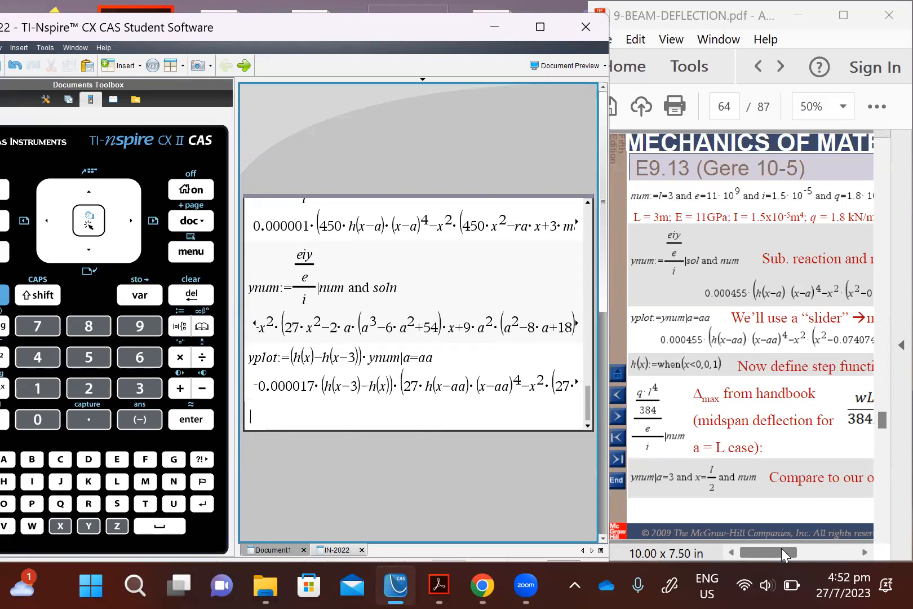
Step: Define the step function h(x):=when(x<0,0,1)
type("h(x):=when(x<0,0,1")
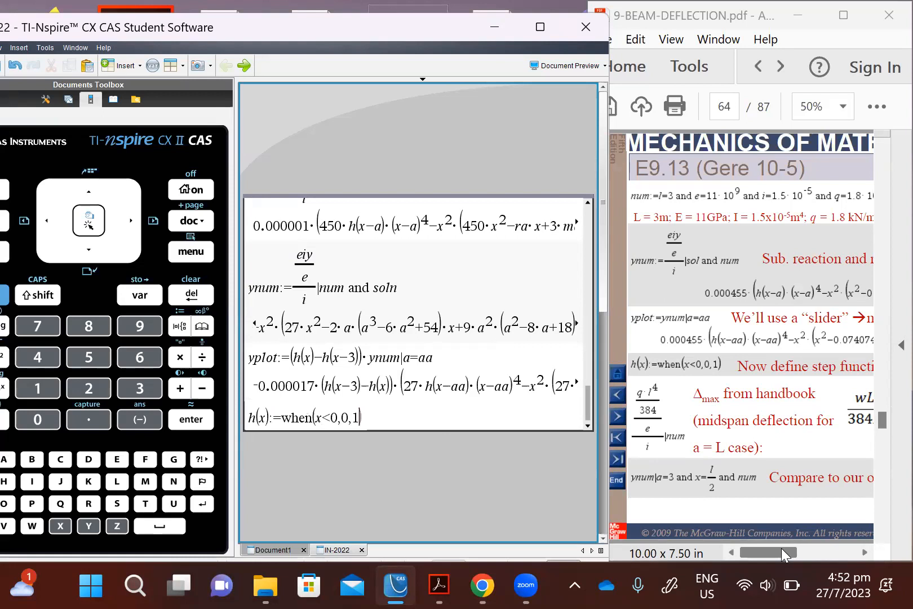
key("Return")
Step: Evaluate yplot with the step function defined and examine both ends of the resulting expression
type("yplot")
key("Return")
key("Up")
key("Right")
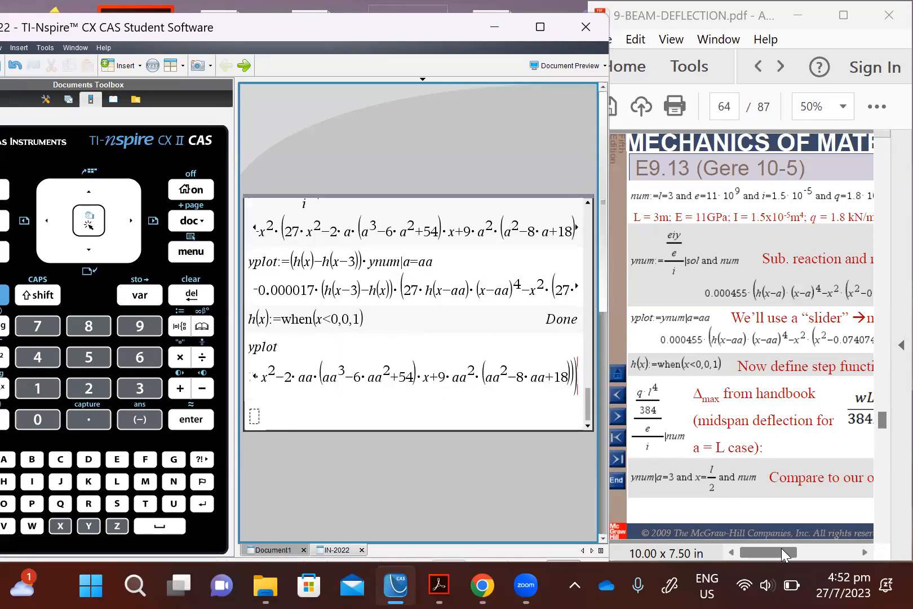
key("Down")
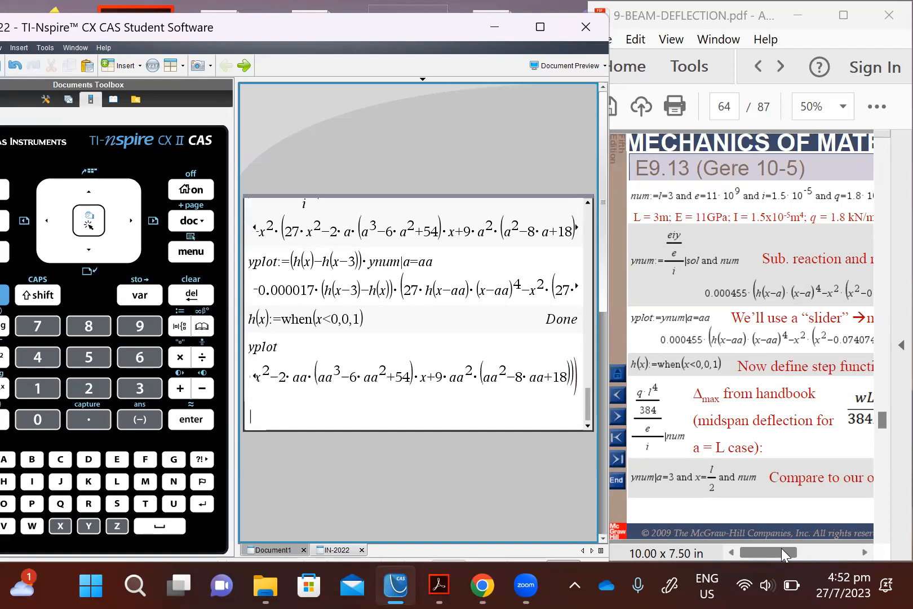
key("Up")
key("Left")
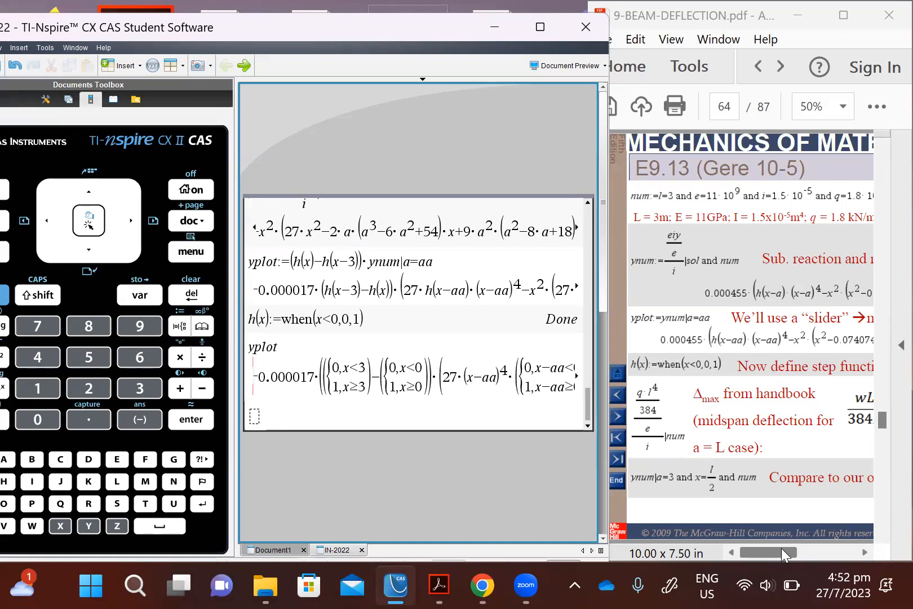
key("Down")
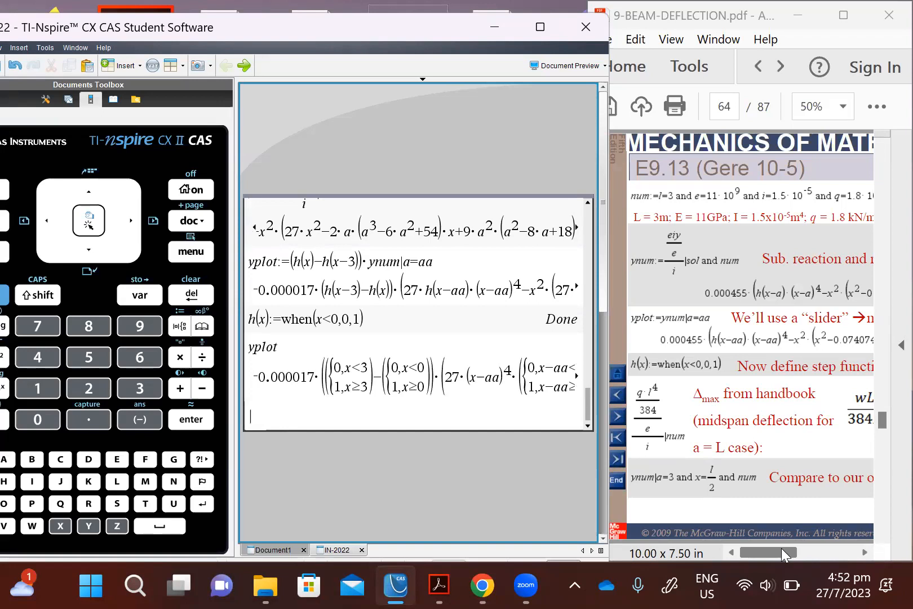
Step: Switch to the beam deflection PDF, circle the handbook deflection formula on page 64, and go to page 65
mouse_move(674, 400)
left_mouse_down()
mouse_move(649, 382)
mouse_move(640, 441)
mouse_move(684, 409)
left_mouse_up()
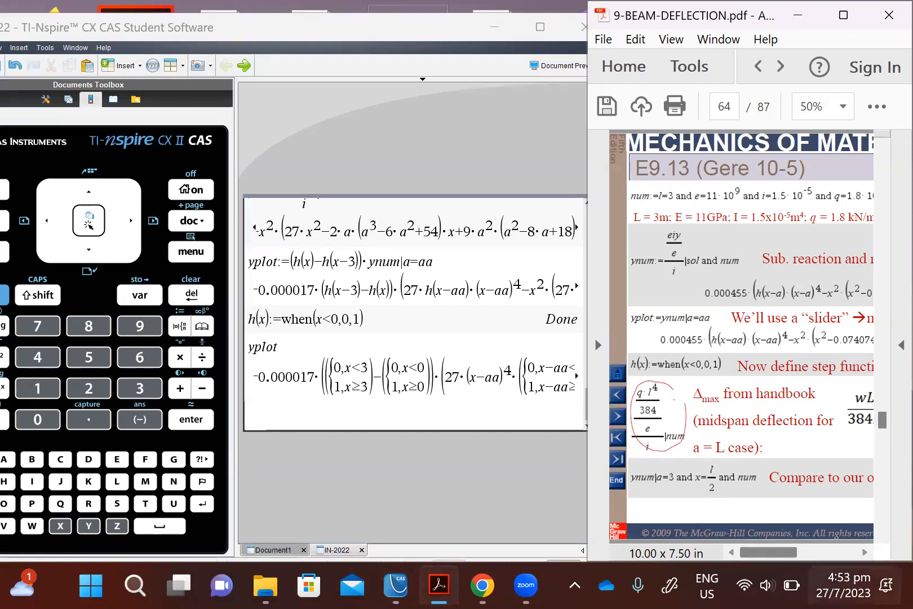
mouse_move(784, 550)
left_mouse_down()
mouse_move(805, 556)
mouse_move(778, 560)
left_mouse_up()
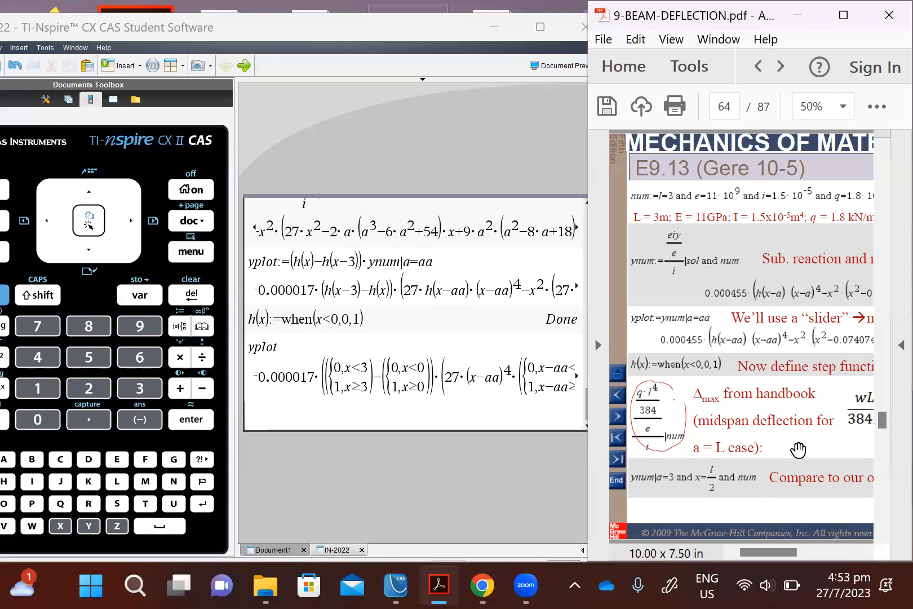
left_click(883, 495)
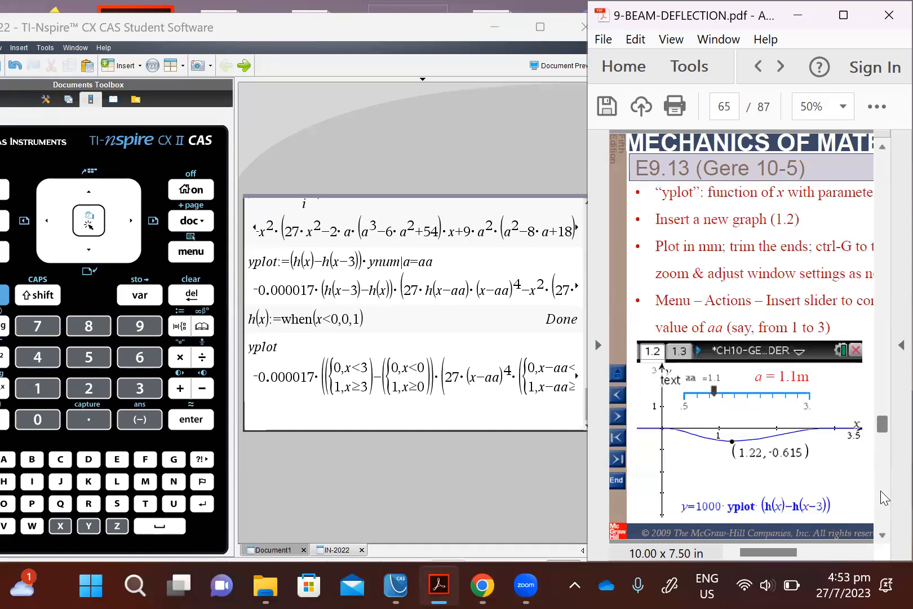
left_click_drag(773, 553, 772, 554)
Step: Return to TI-Nspire, switch the document preview to Handheld and insert a new Graphs page
left_click(346, 416)
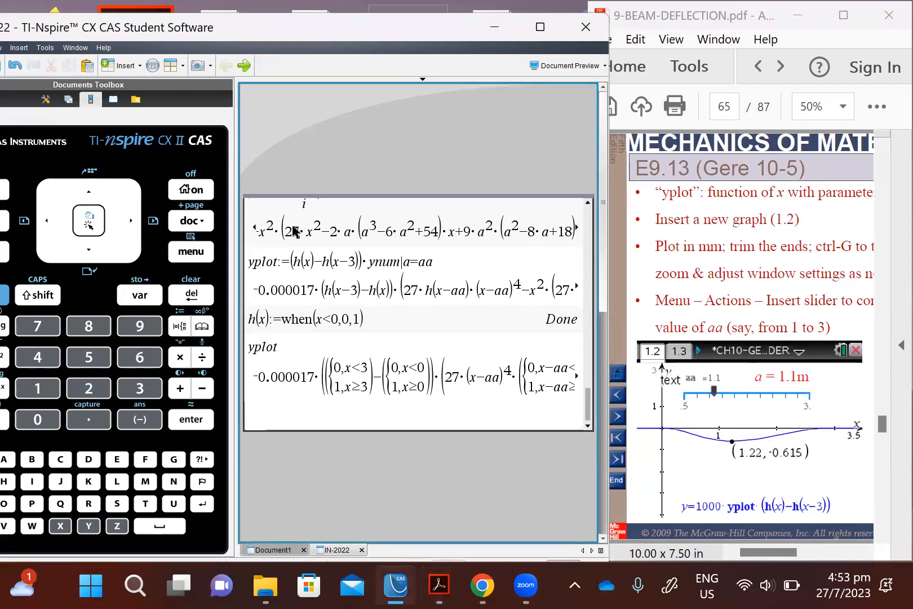
left_click(570, 66)
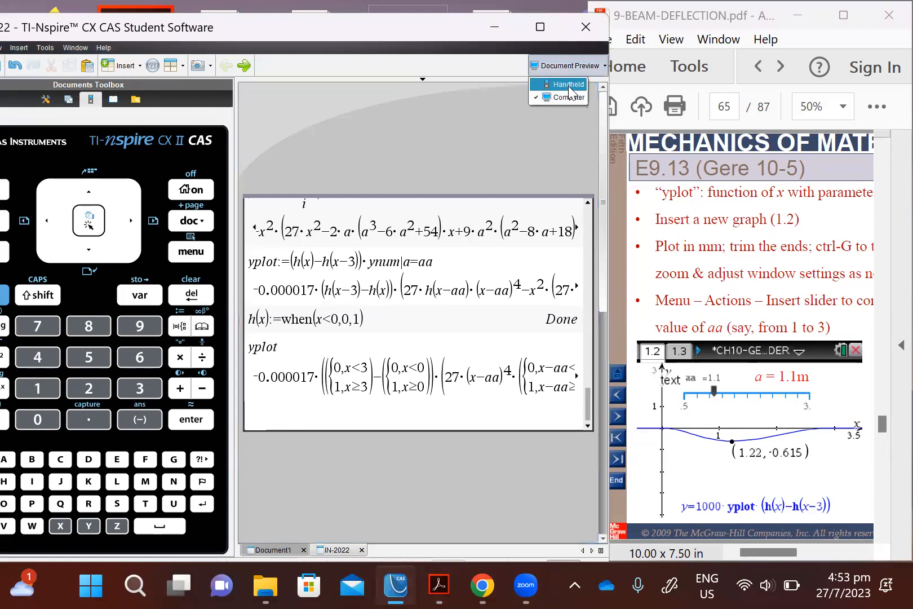
left_click(210, 223)
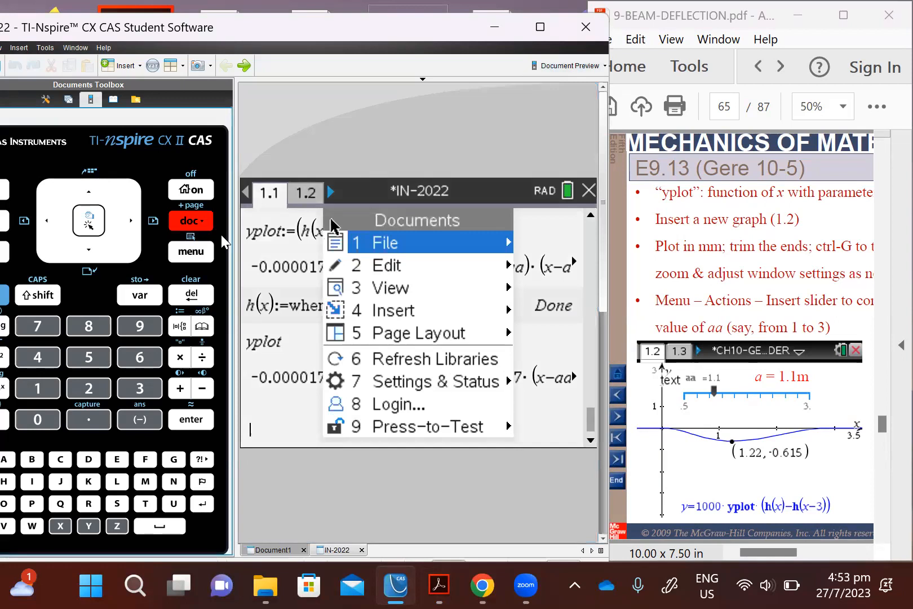
left_click(414, 314)
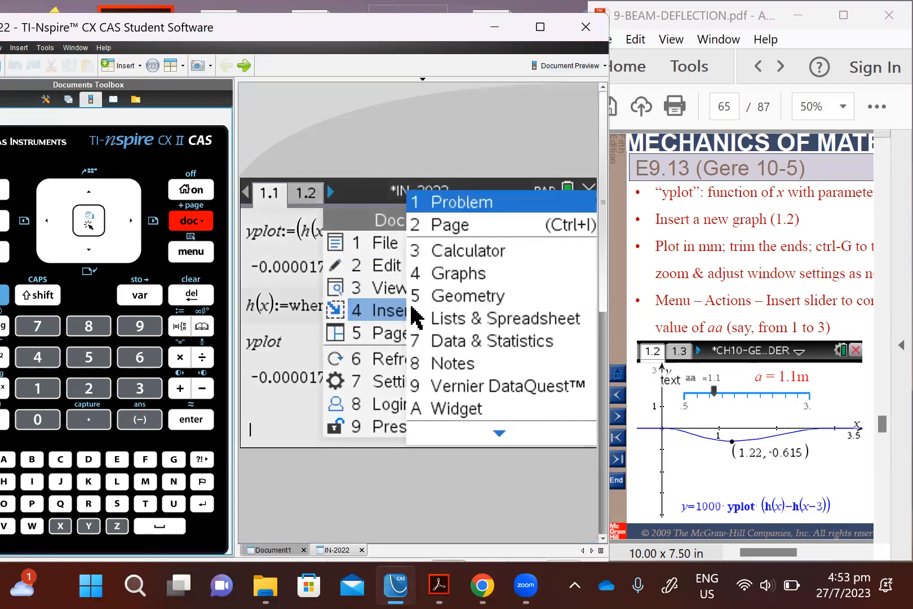
left_click(434, 277)
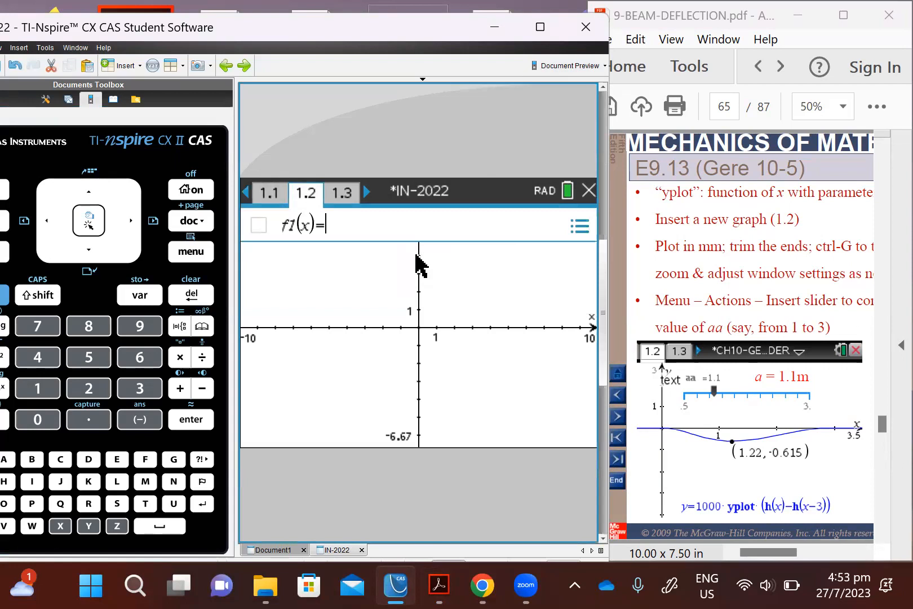
Step: Plot f1(x)=yplot on the new graph and create a slider for aa
type("yp-lot")
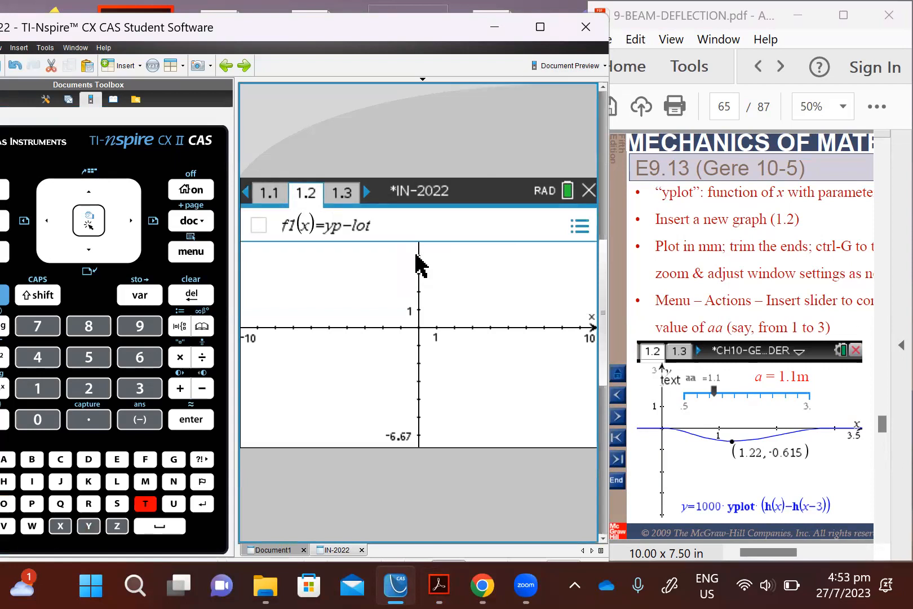
key("BackSpace")
key("BackSpace")
key("BackSpace")
key("BackSpace")
type("lot")
key("Return")
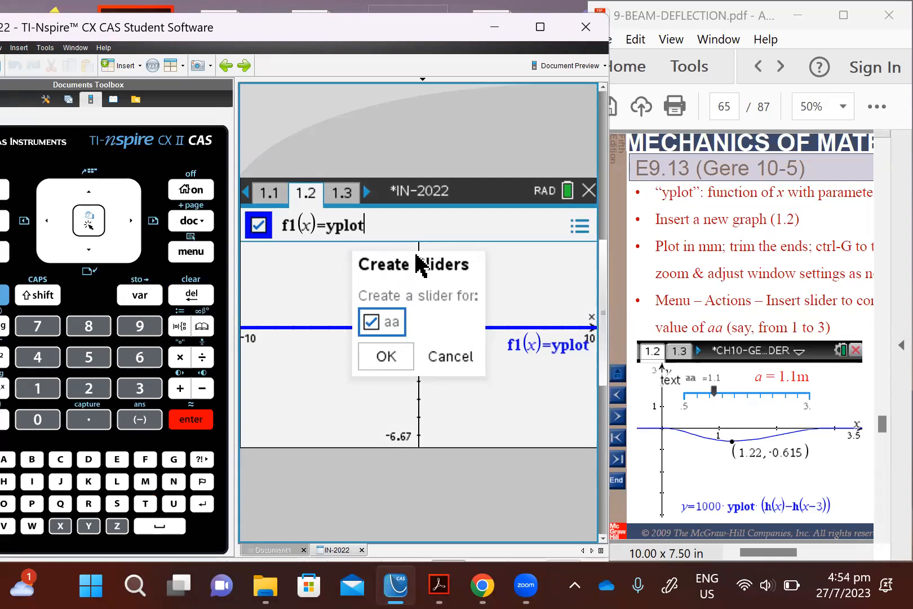
left_click(377, 359)
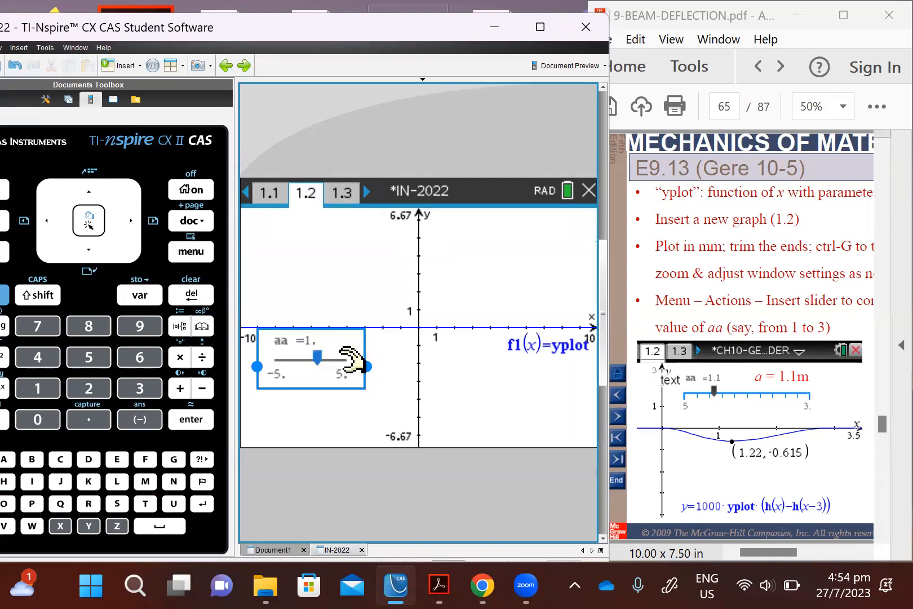
Step: Open the aa slider's settings and consult the E9.13 beam diagram on page 63 of the PDF
right_click(346, 364)
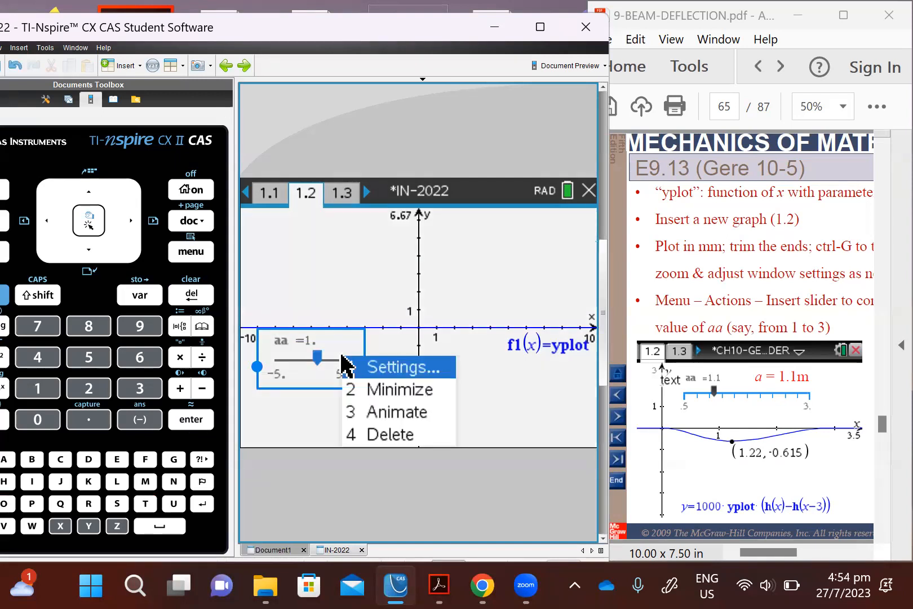
left_click(393, 370)
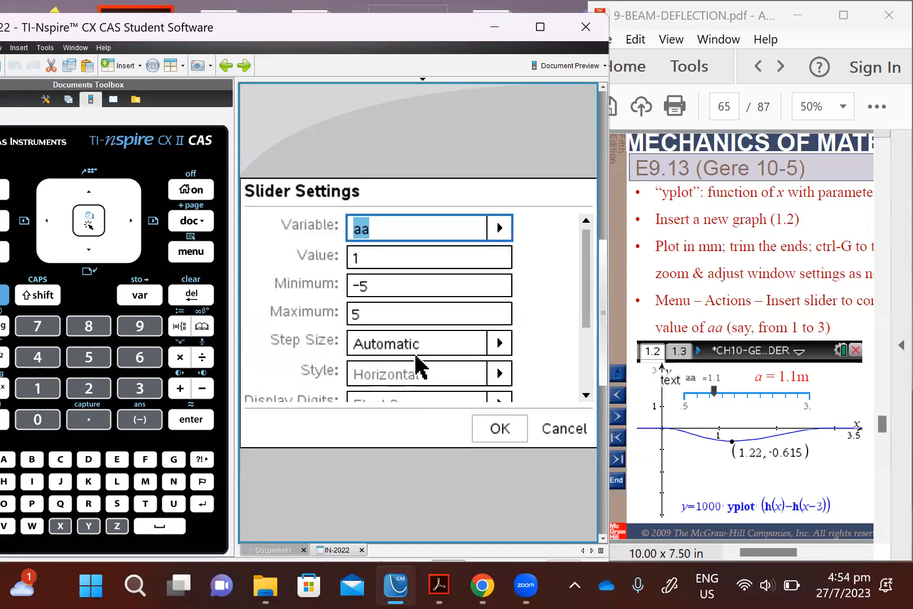
left_click(837, 330)
scroll(837, 329, "up", 3)
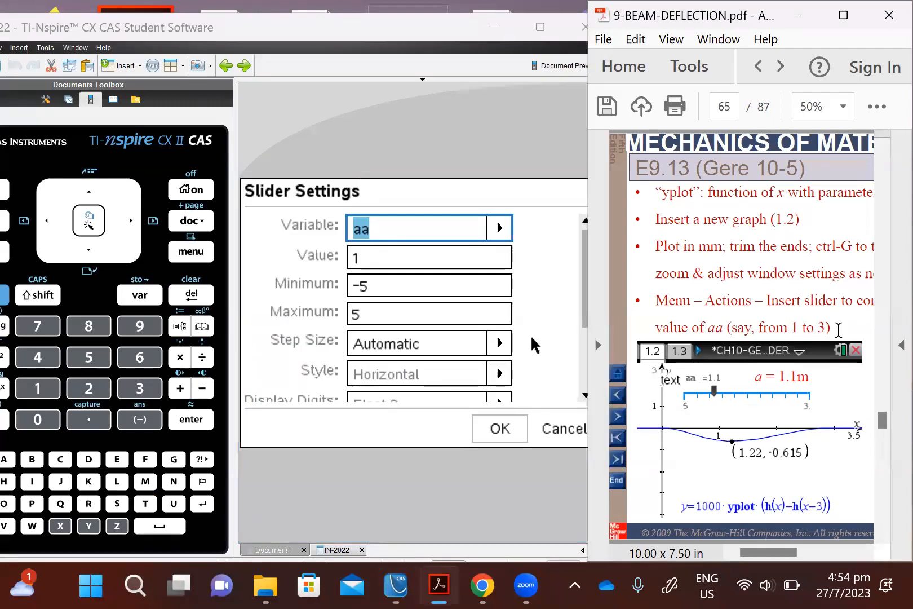
scroll(838, 329, "up", 3)
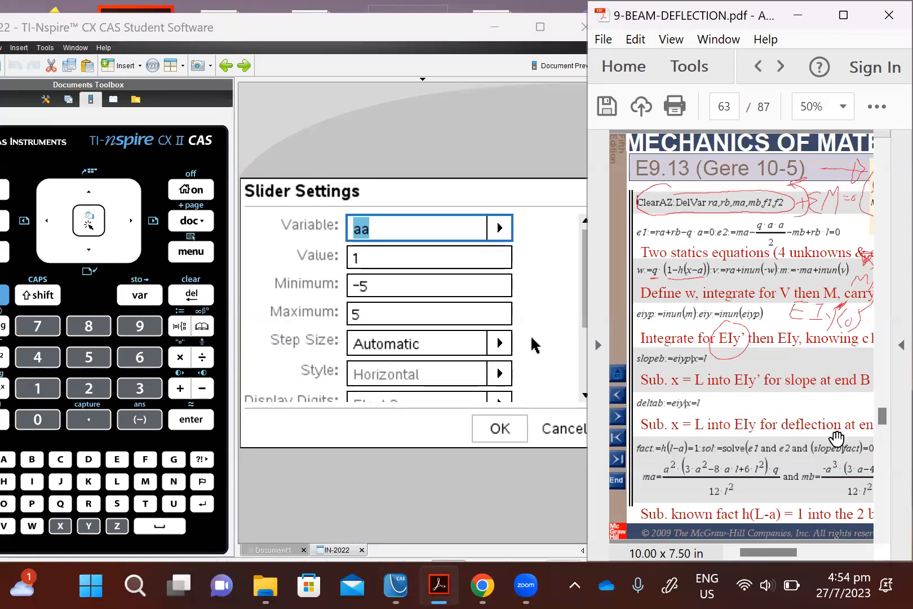
left_click_drag(786, 558, 820, 559)
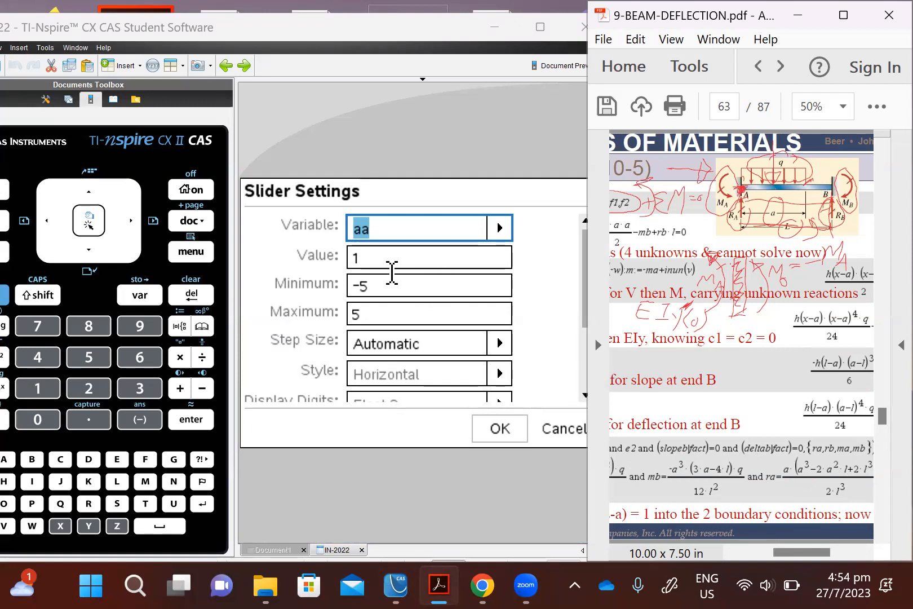
Step: Set the aa slider's value to 2, its minimum to 0 and its maximum to 3
left_click(354, 255)
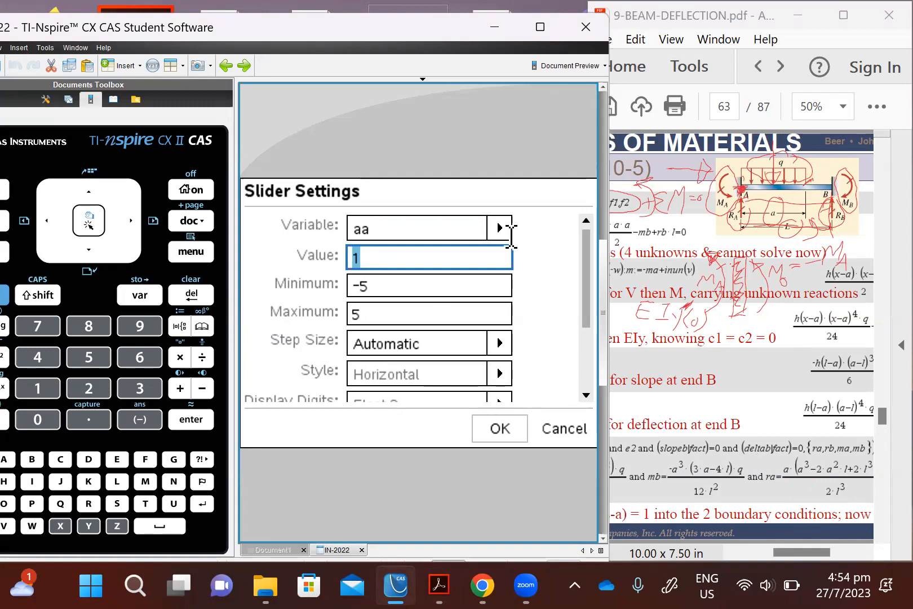
type("2")
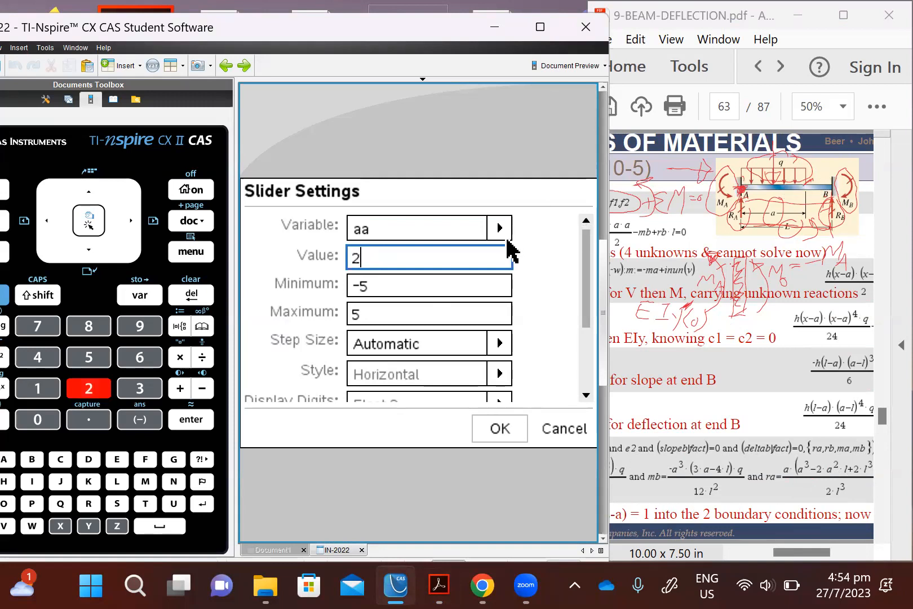
left_click_drag(374, 296, 287, 290)
type("0")
left_click_drag(373, 320, 417, 314)
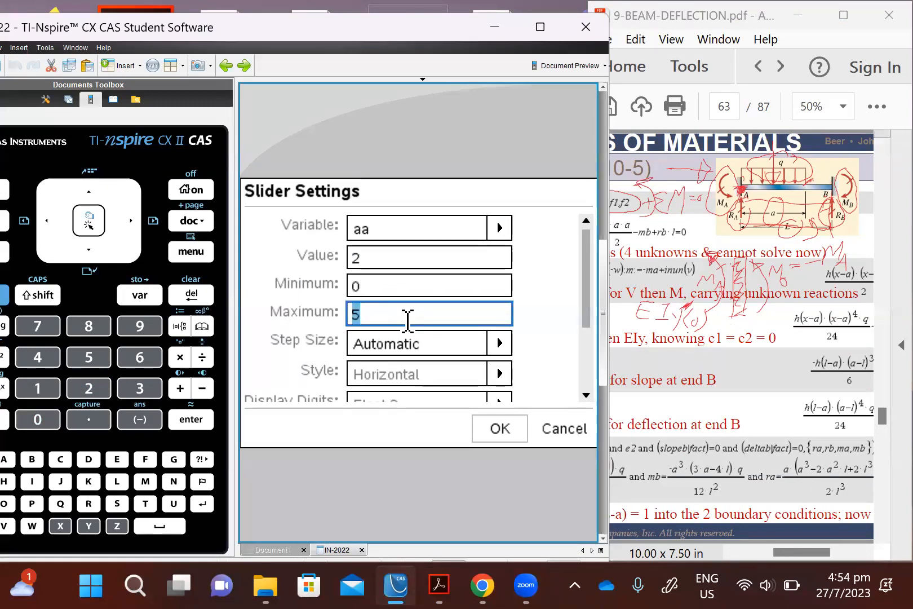
type("3")
Step: Set the slider's step size to 0.1 and apply the slider settings
left_click(499, 343)
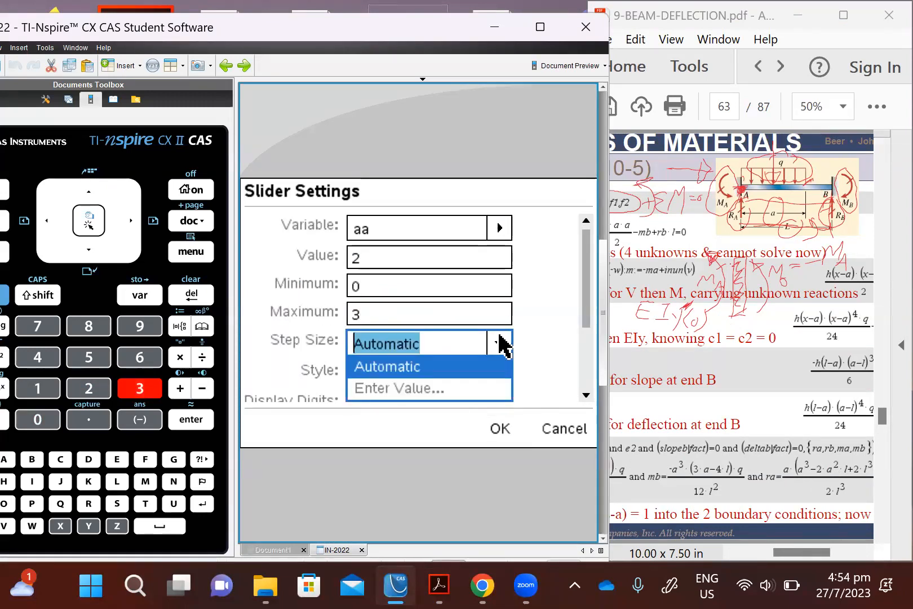
type("0")
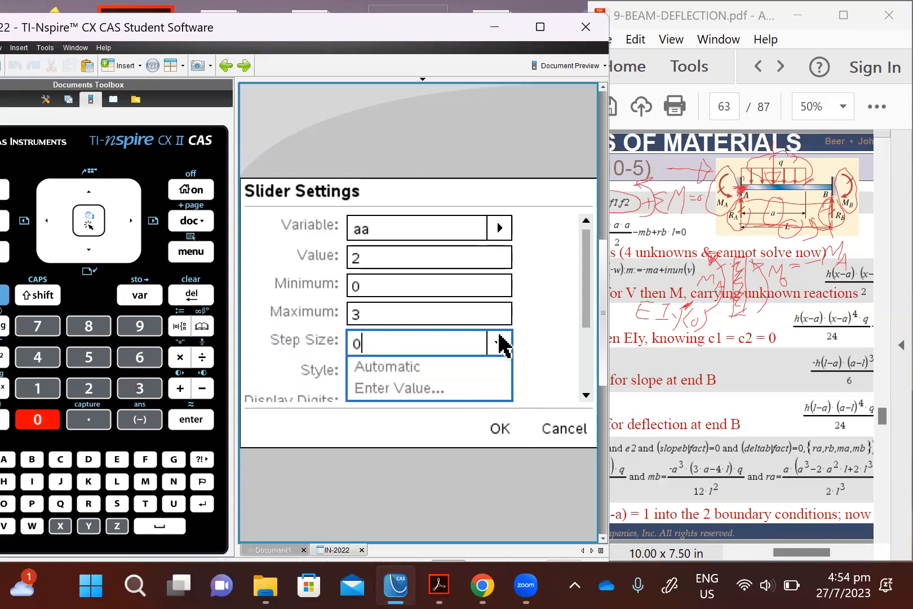
type(".1")
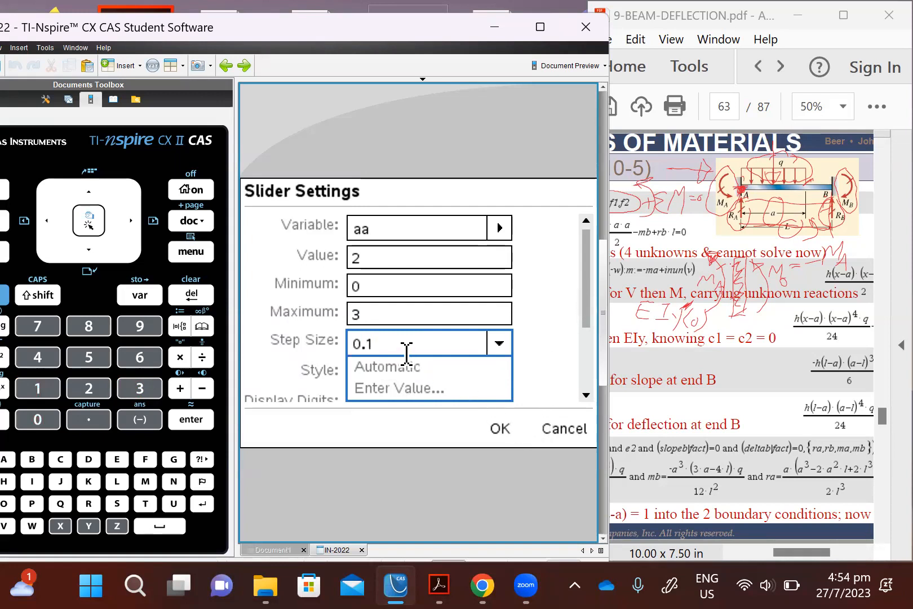
key("Tab")
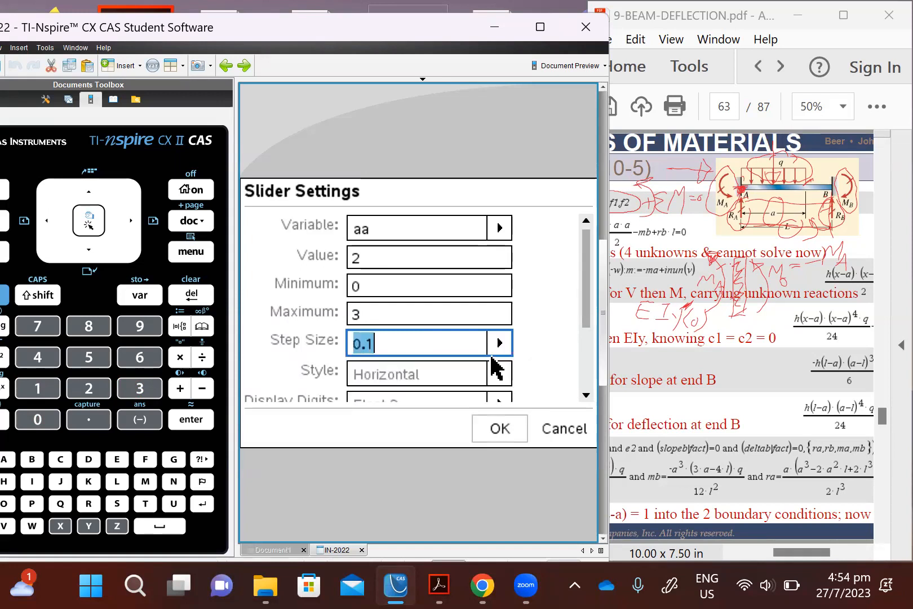
key("Tab")
key("Tab")
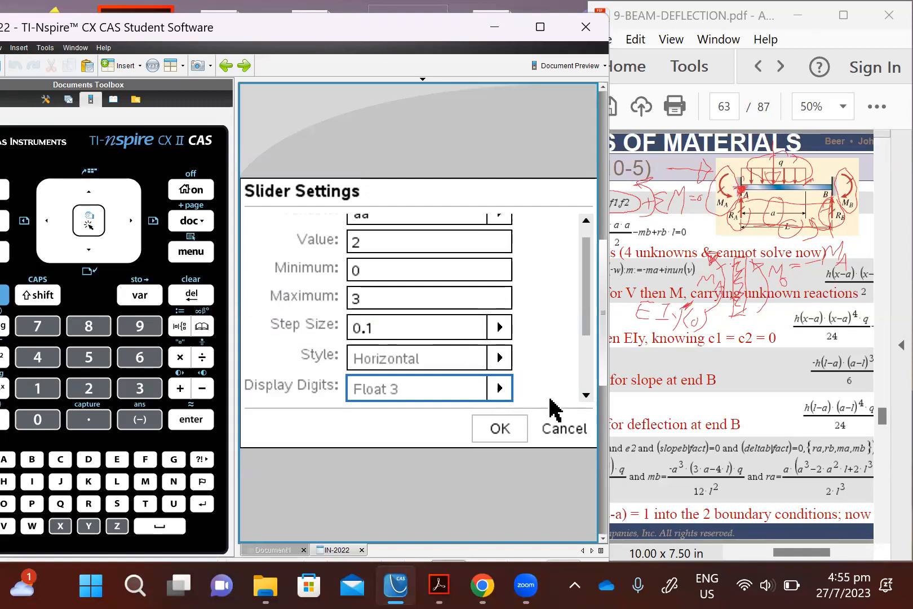
left_click_drag(586, 298, 592, 366)
left_click(498, 429)
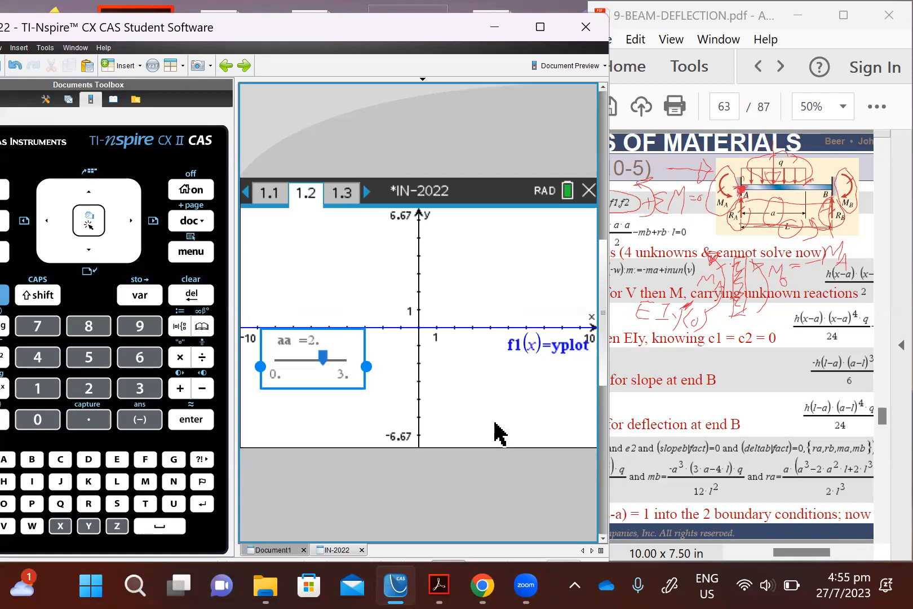
Step: Deselect the aa slider and scale the graph window to the yplot curve with Zoom – Fit
left_click(358, 399)
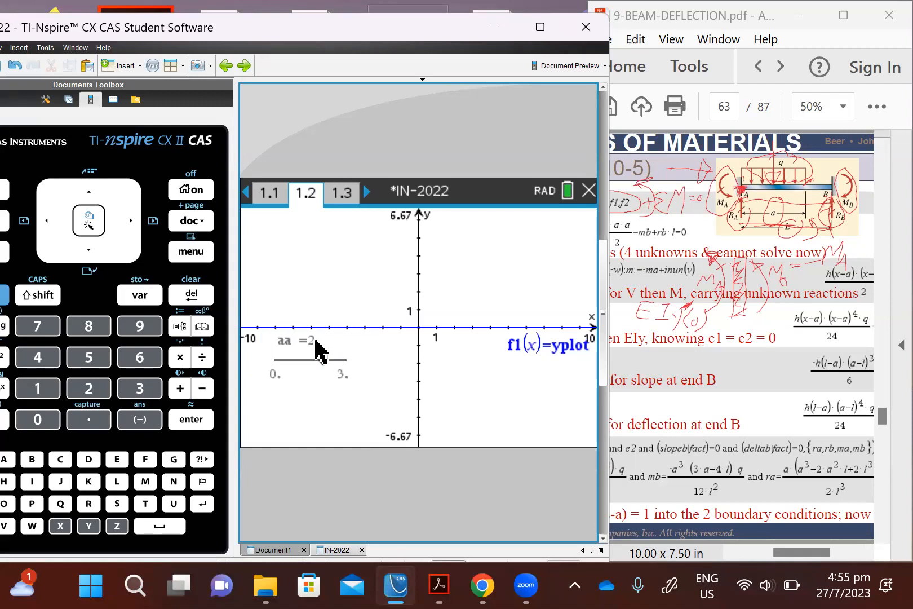
left_click(192, 252)
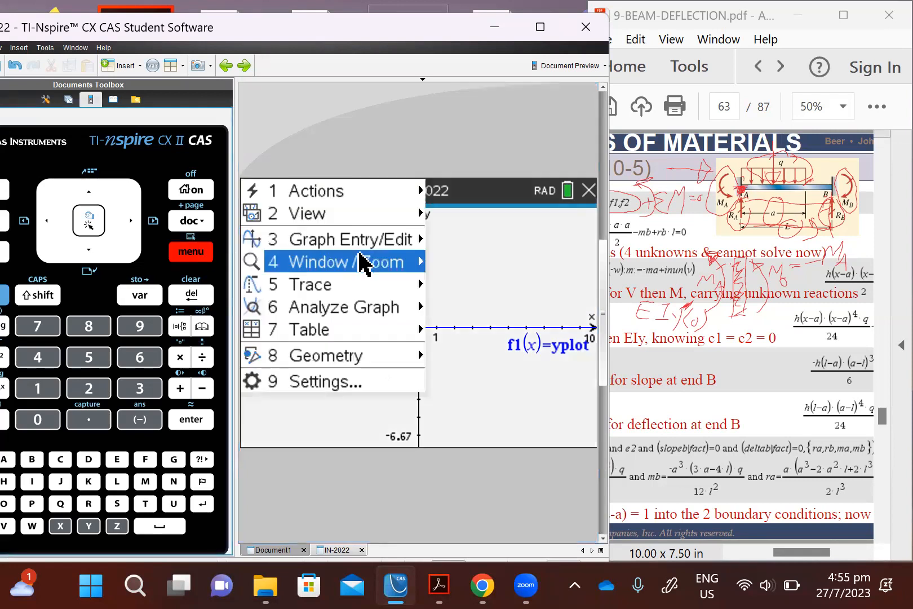
mouse_move(363, 260)
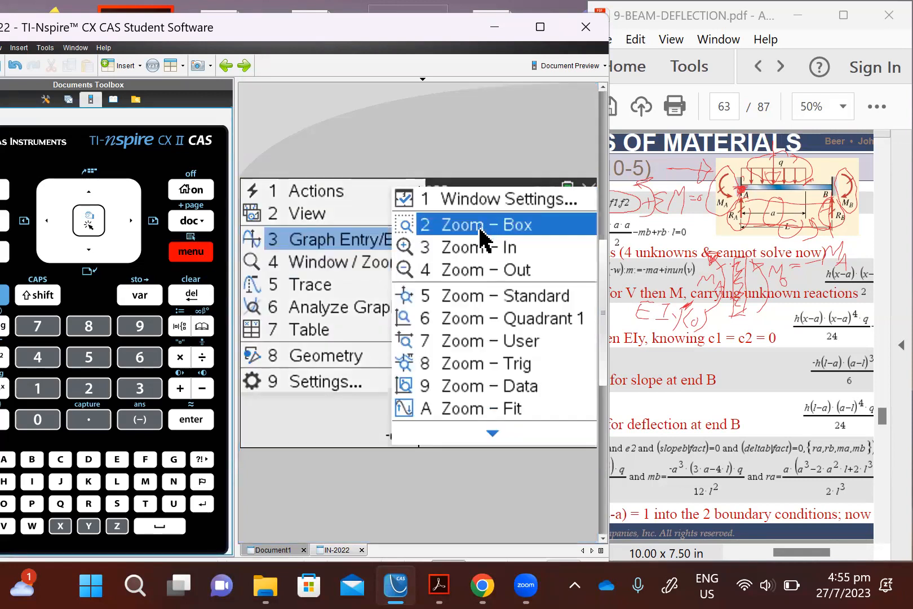
left_click(509, 408)
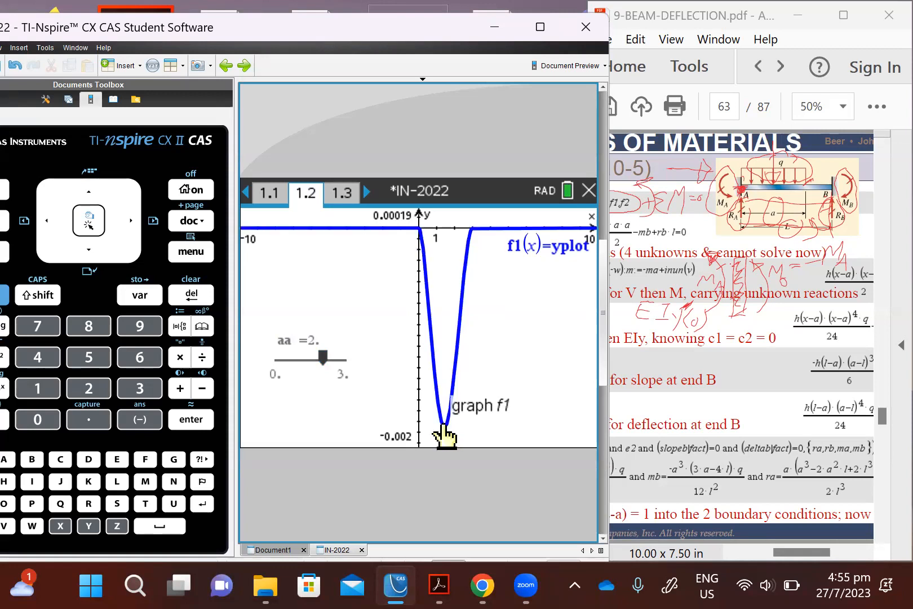
Step: On calculator page 1.1, redefine the deflection as yplot:=yplot*1000
left_click(268, 197)
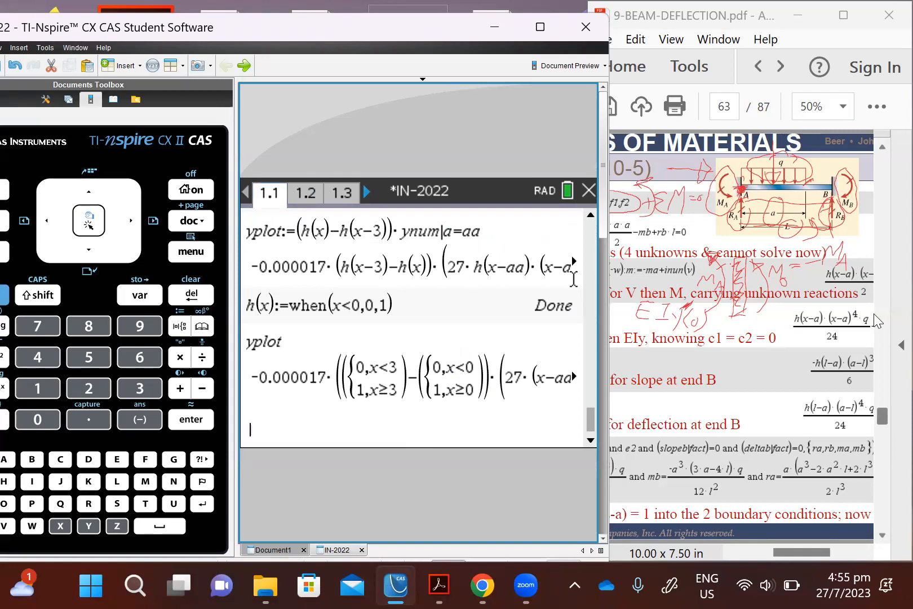
type("yploy")
key("BackSpace")
type("t:=yplot*")
type("1000")
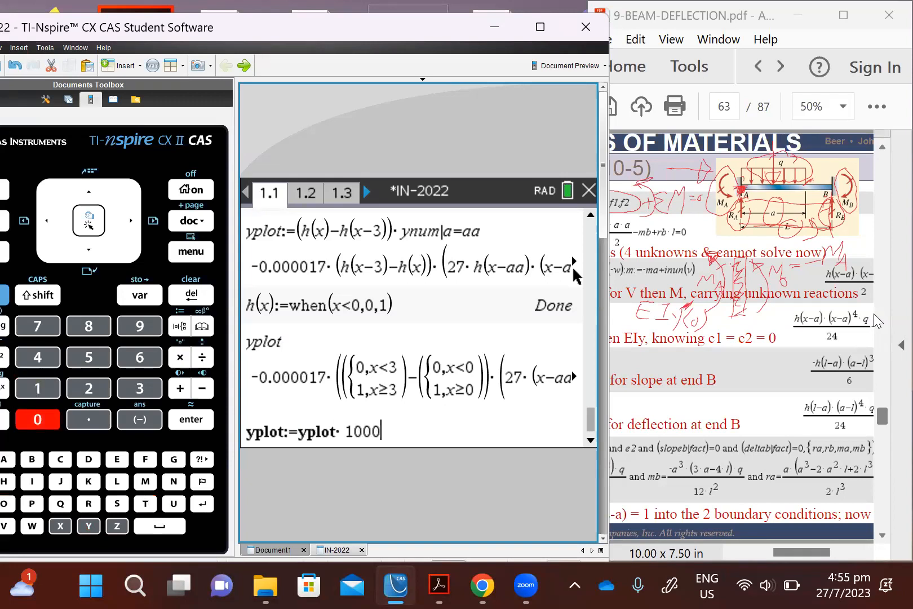
key("Return")
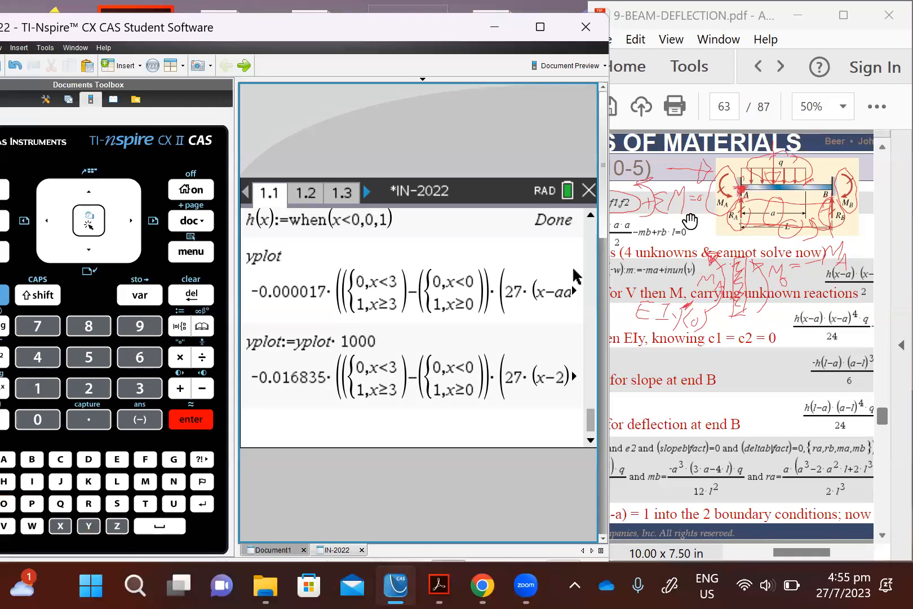
Step: Return to graph page 1.2 and refit the window to the rescaled curve with Zoom – Fit
left_click(313, 193)
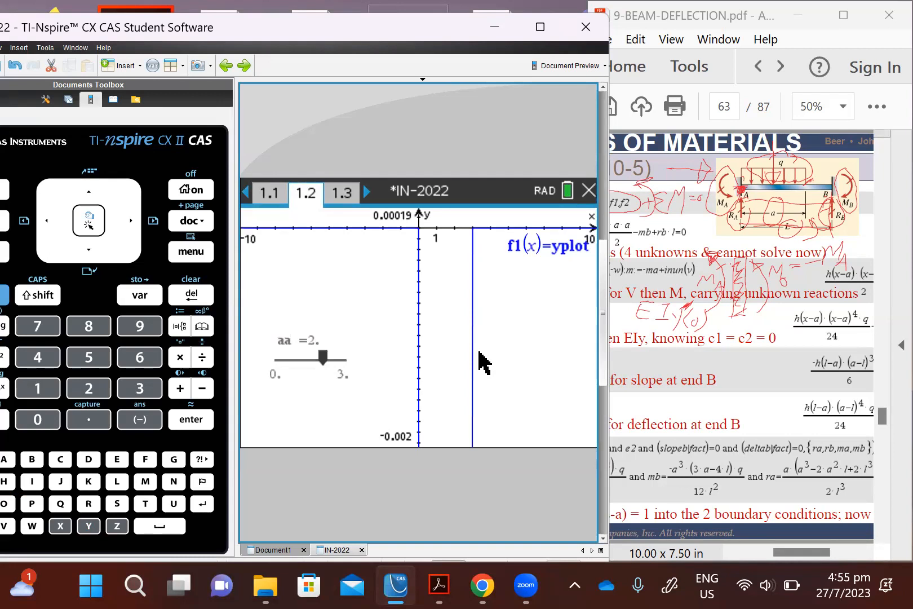
left_click(182, 254)
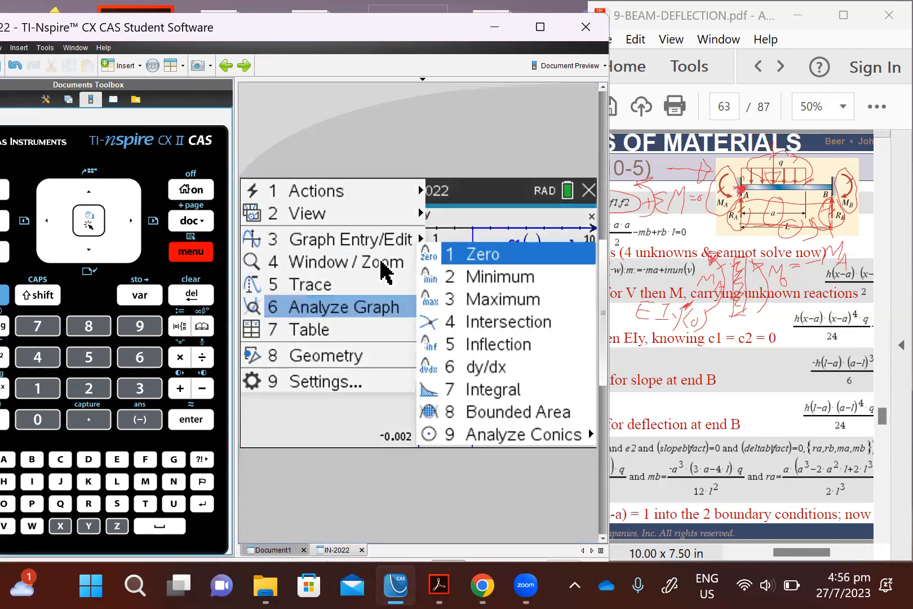
mouse_move(385, 272)
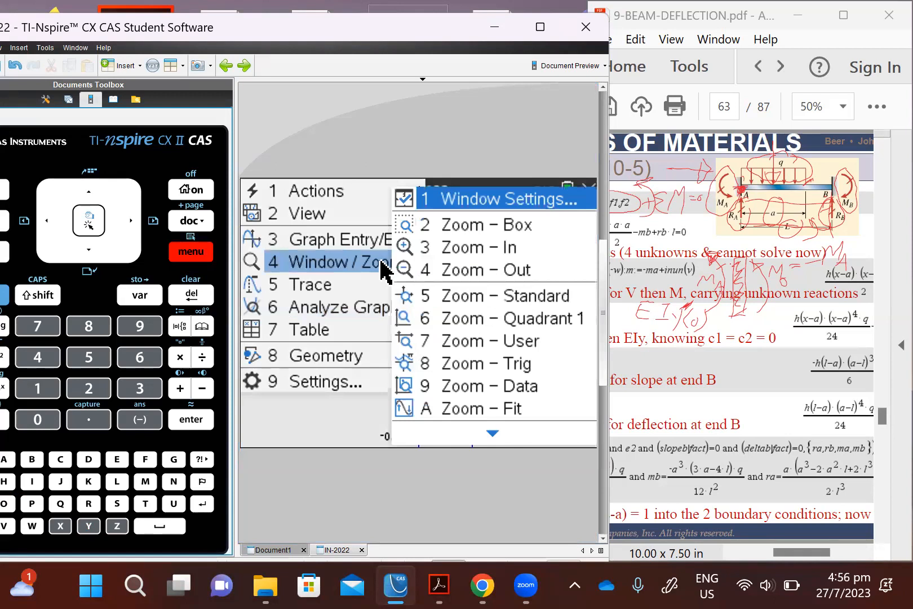
left_click(499, 413)
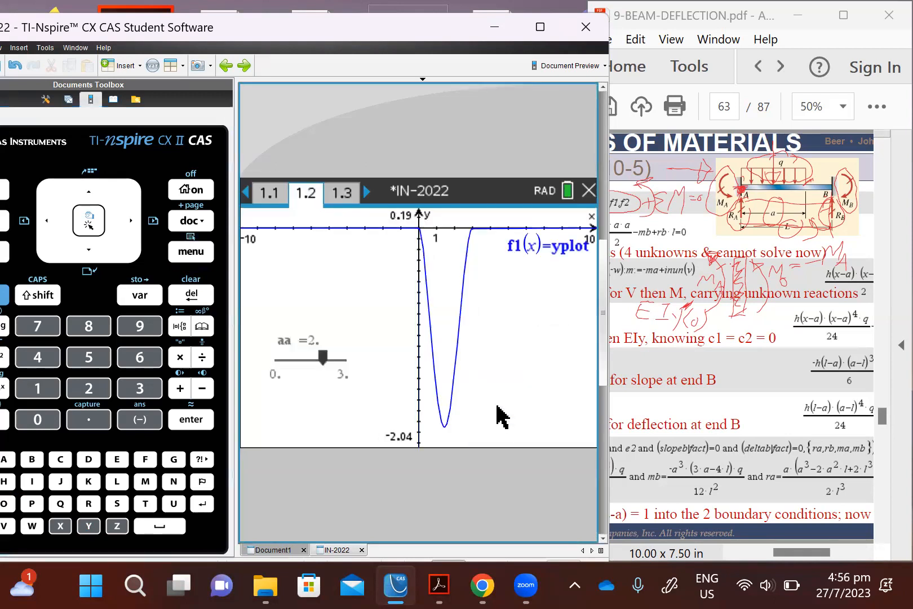
Step: In the graph's window settings, set XMin to -1, XMax to 8 and XScale to 1
left_click(204, 252)
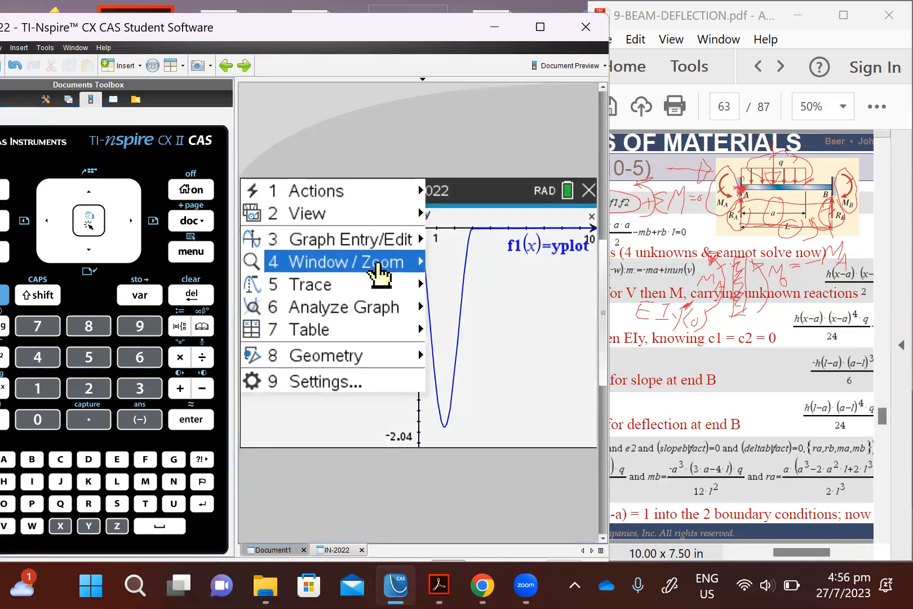
mouse_move(420, 275)
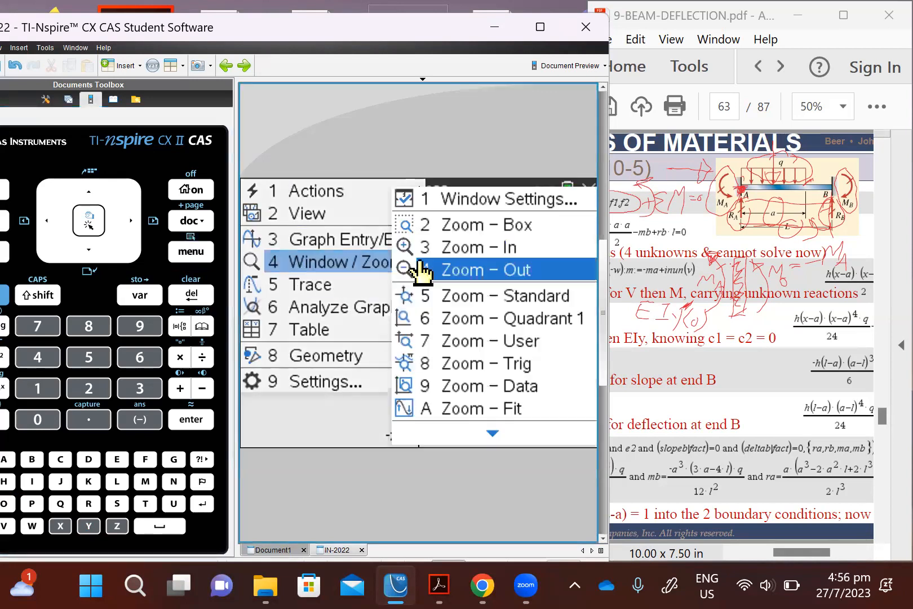
left_click(470, 203)
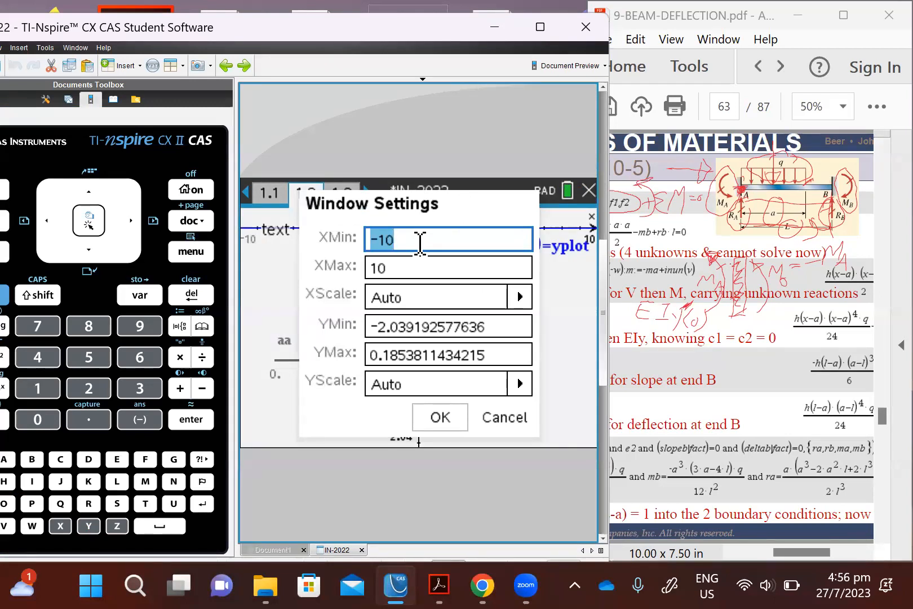
type("-1")
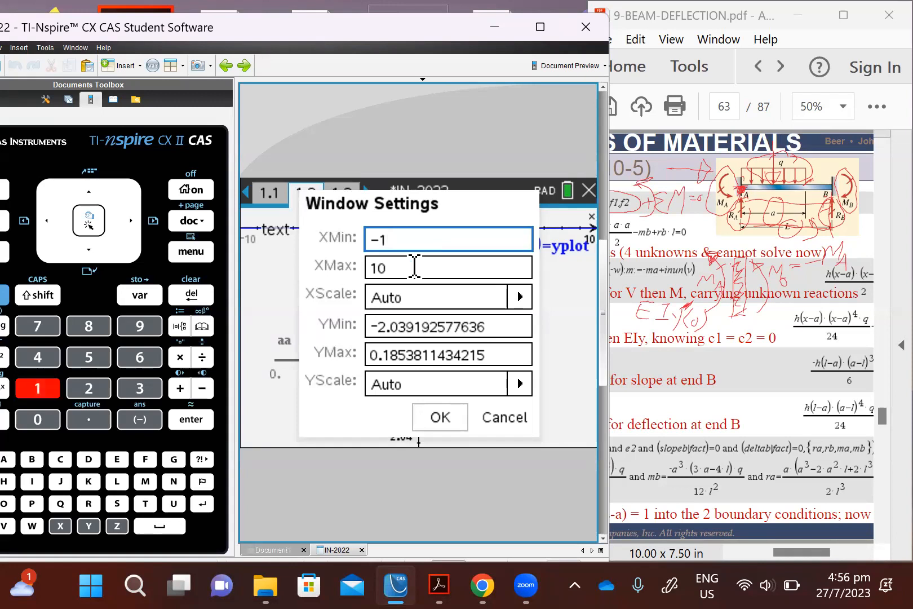
left_click_drag(414, 268, 289, 273)
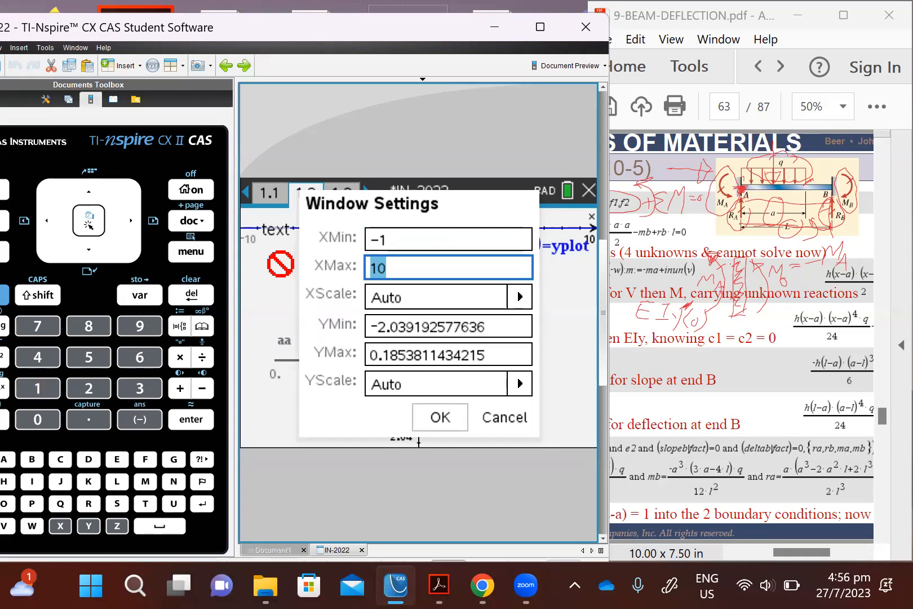
type("8")
key("Tab")
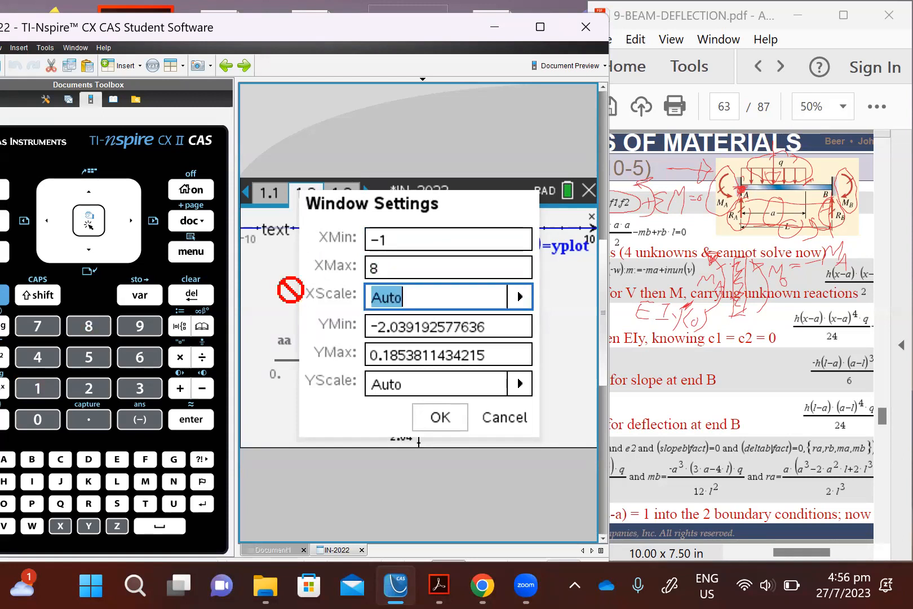
type("1")
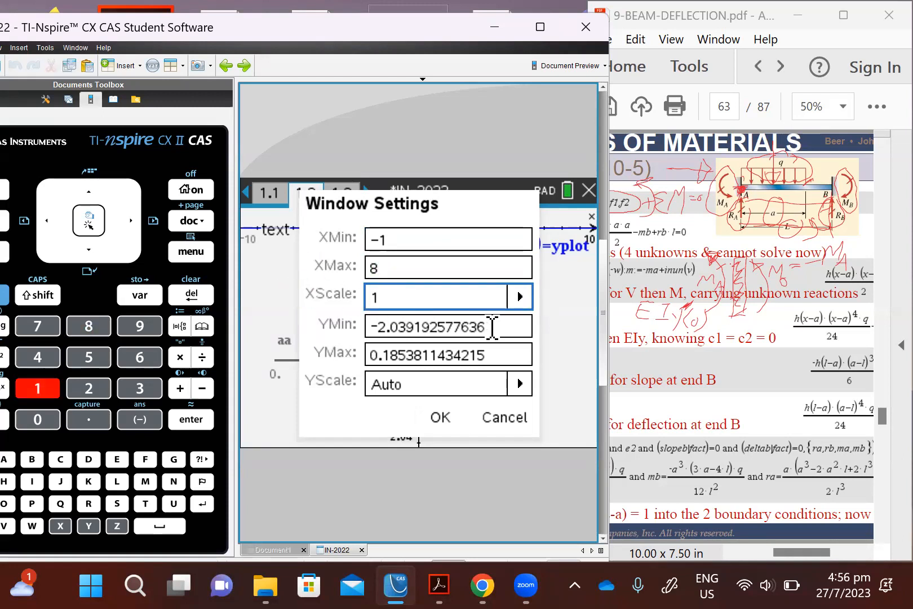
Step: Set YMin to -5, YMax to 1 and YScale to .1, and apply the window settings
key("Tab")
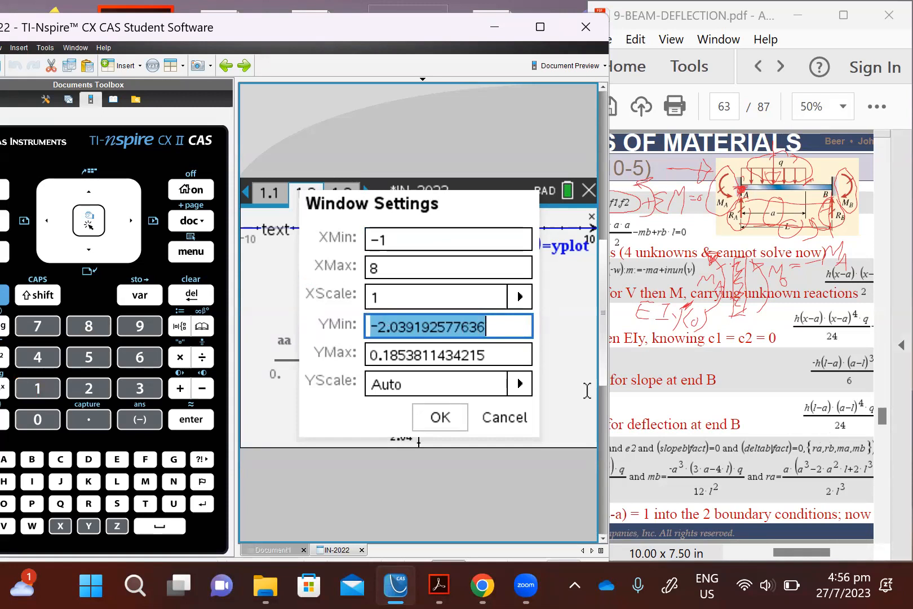
type("-")
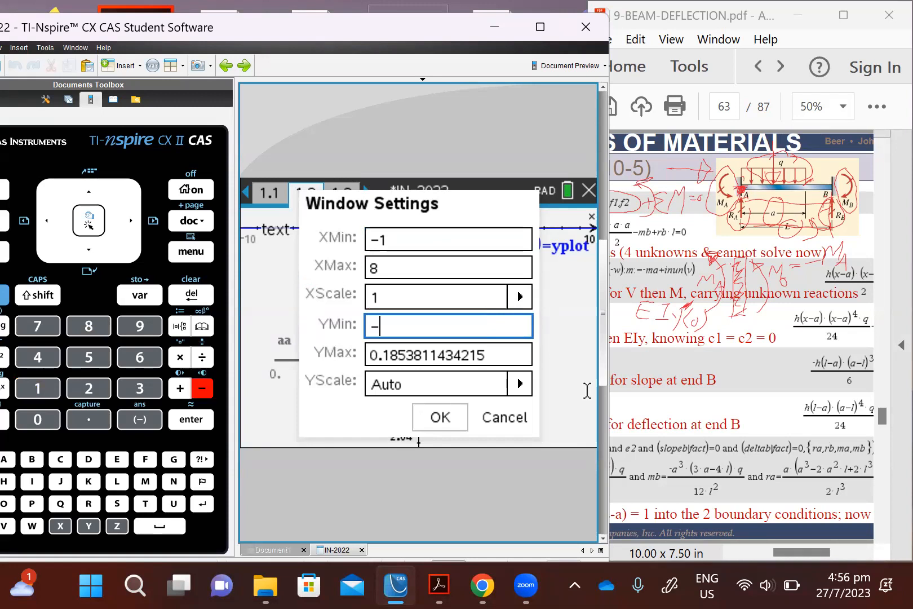
type("5")
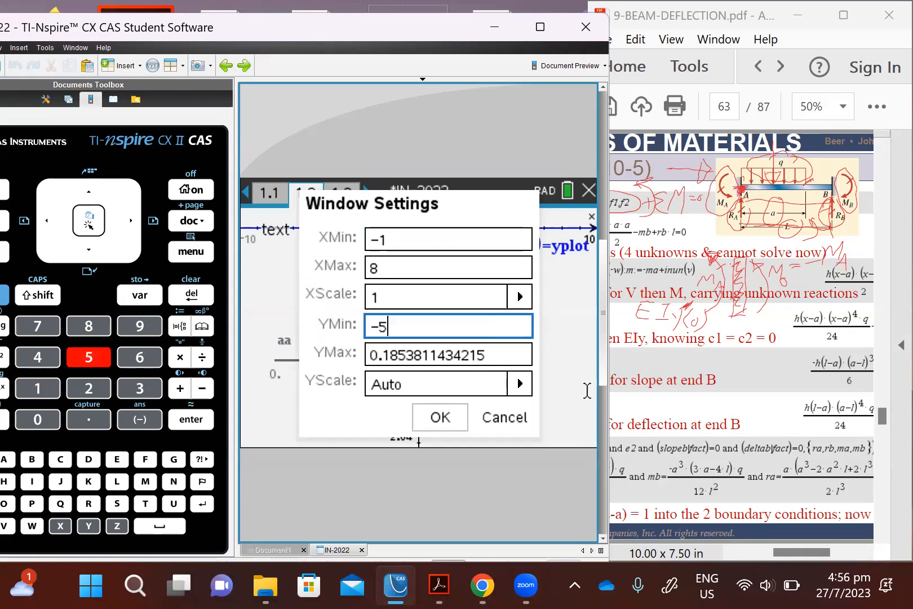
left_click(516, 356)
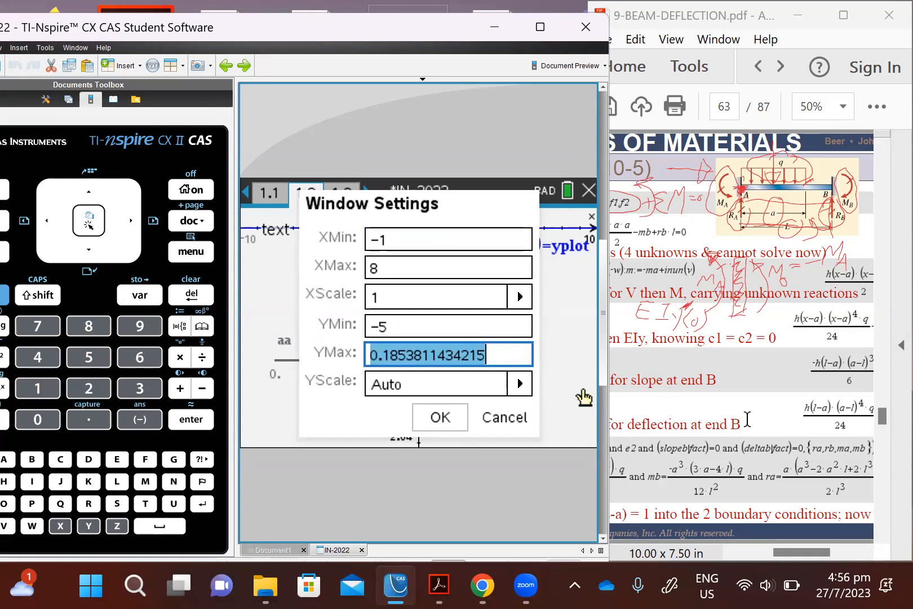
type("1")
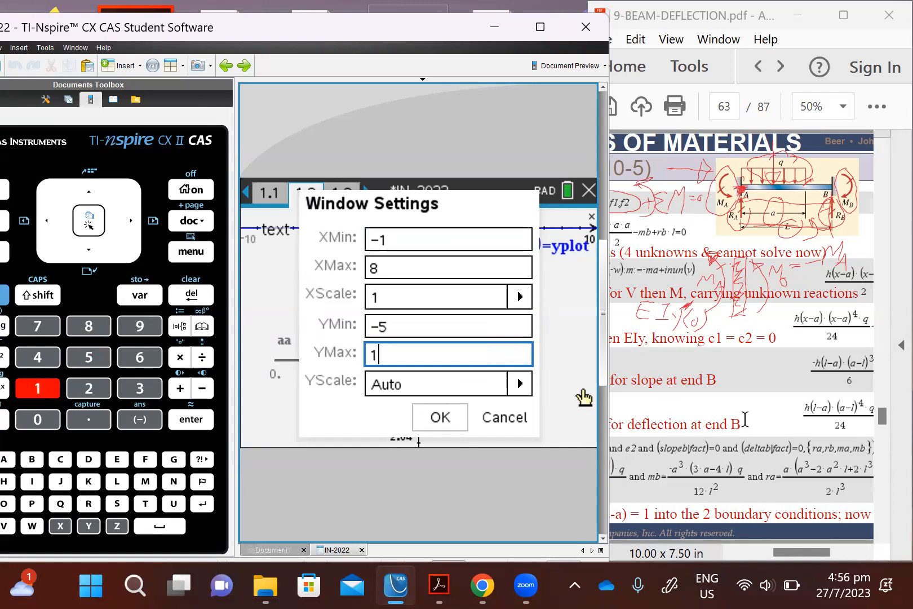
left_click(472, 389)
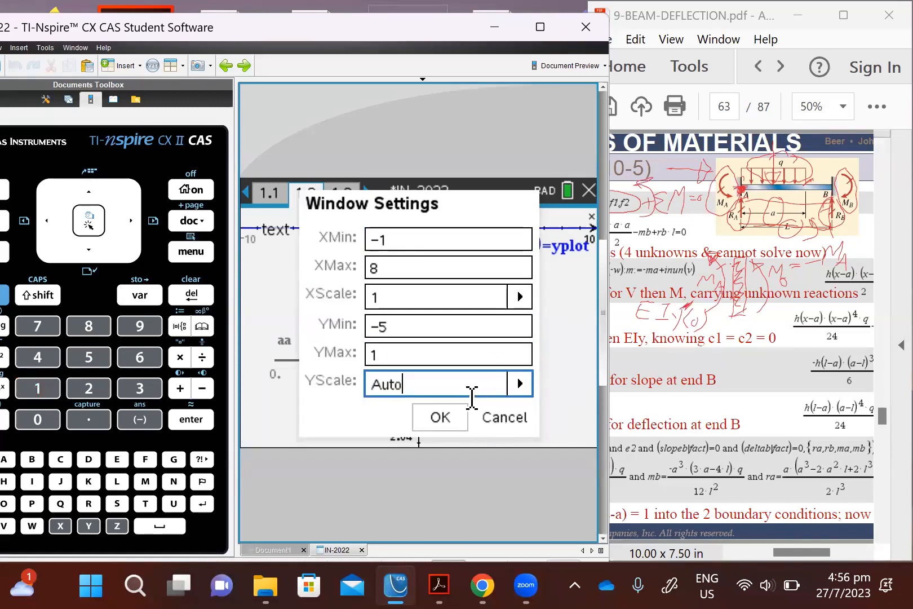
type(".1")
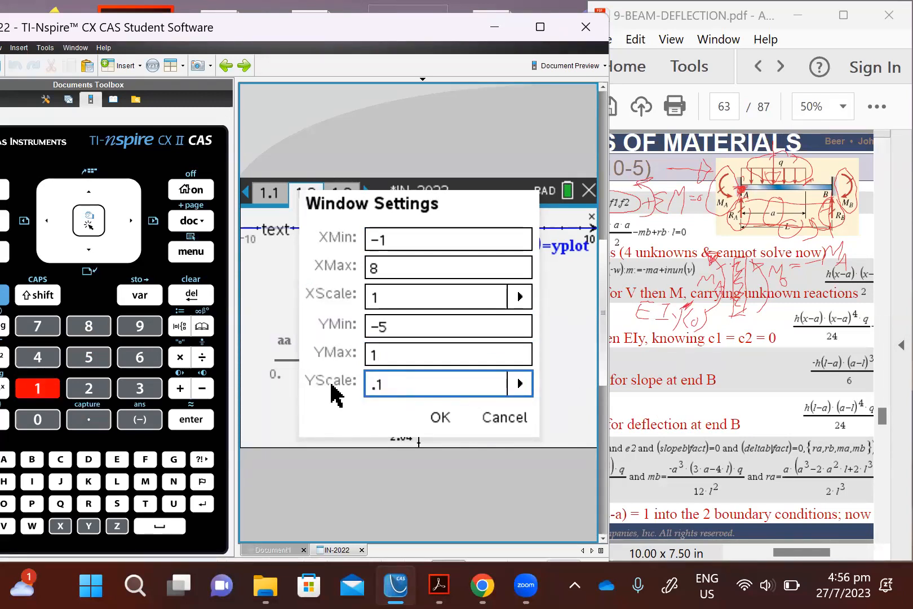
left_click(439, 419)
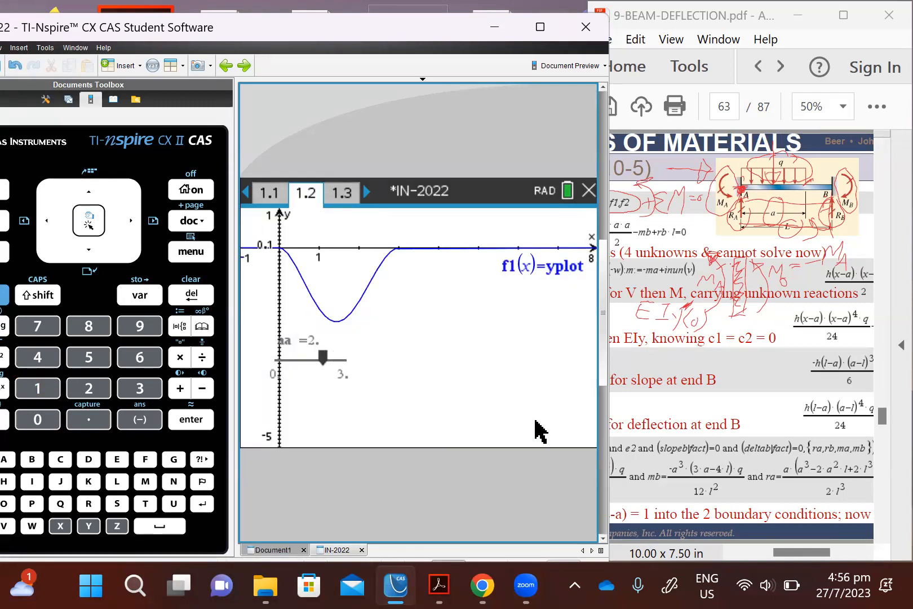
left_click(194, 250)
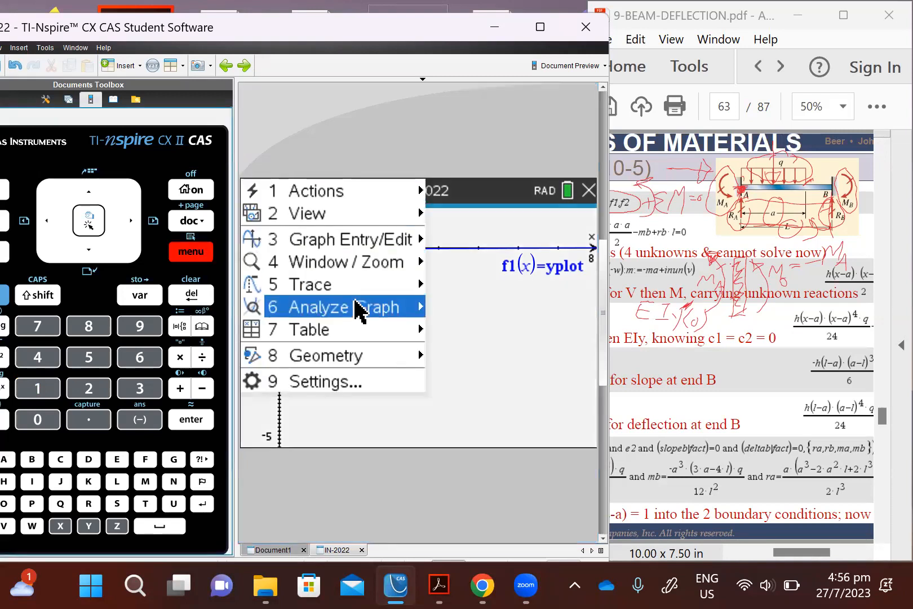
mouse_move(358, 309)
left_click(488, 276)
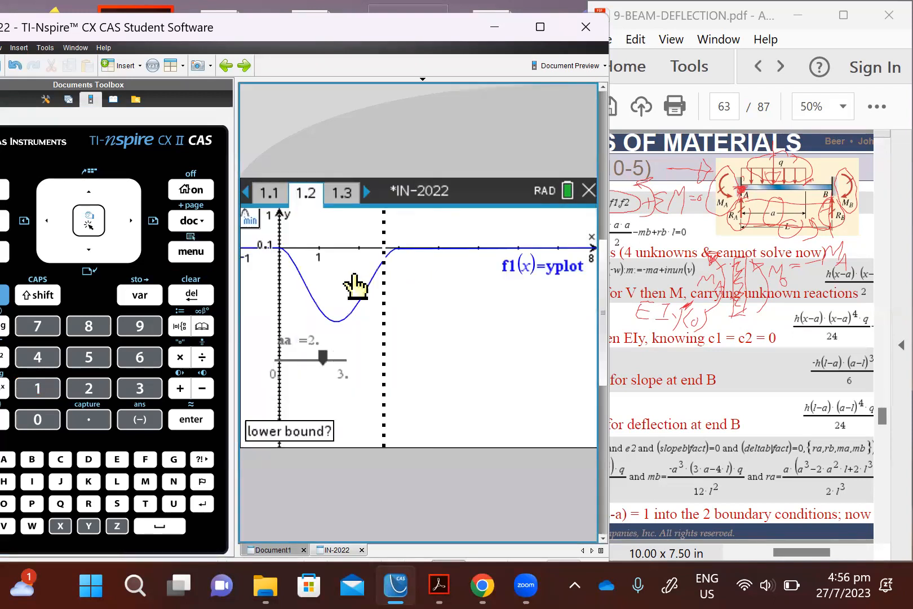
left_click(304, 283)
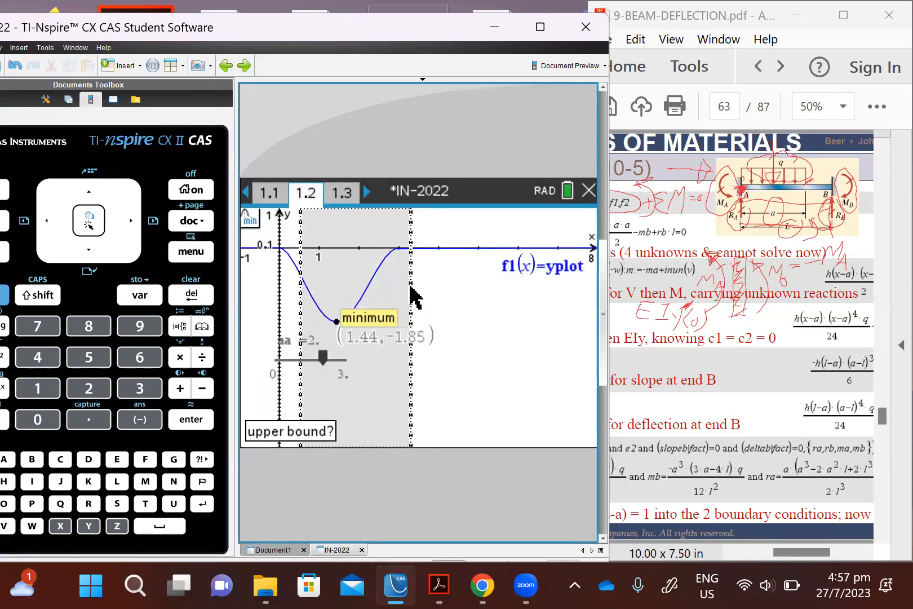
key("Escape")
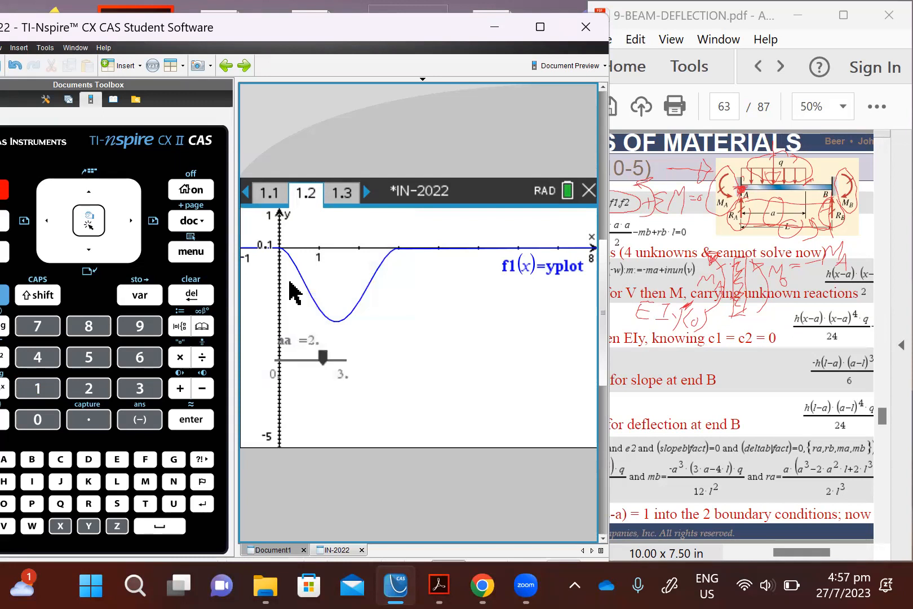
Step: Mark the minimum of the deflection curve with Analyze Graph – Minimum, using bounds just before x = 0 and beyond the beam's end
left_click(199, 257)
left_click(367, 310)
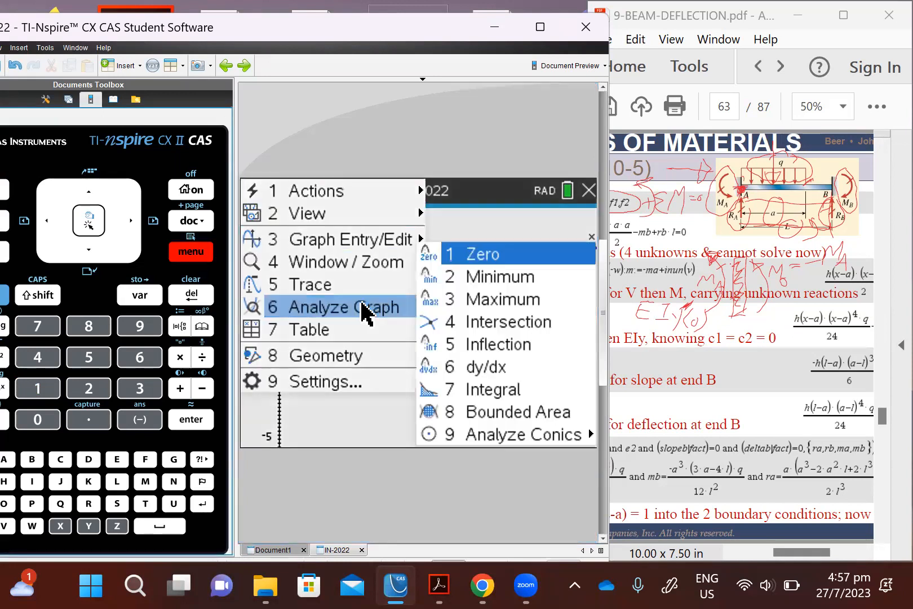
left_click(473, 284)
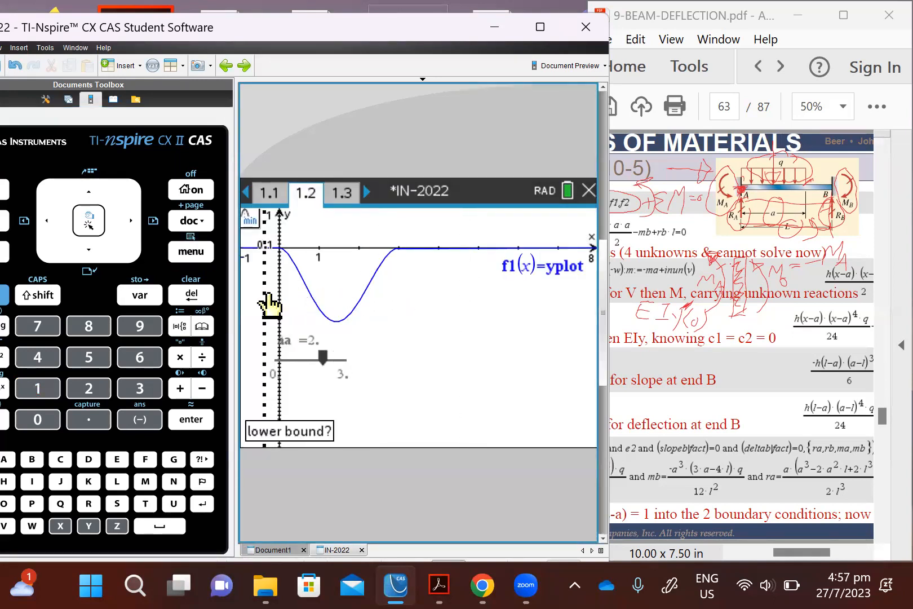
left_click(267, 301)
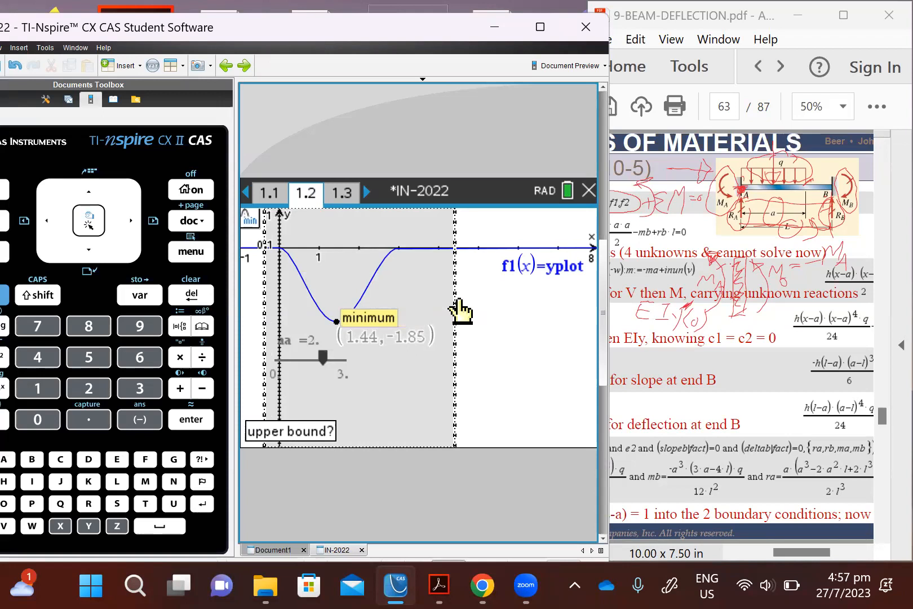
left_click(457, 302)
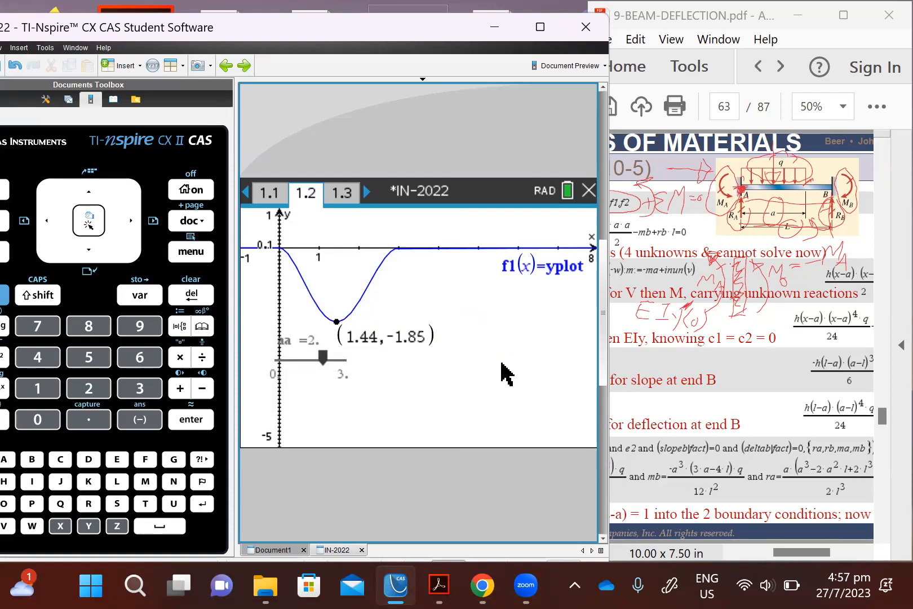
Step: Switch to the 9-BEAM-DEFLECTION PDF and view the E9.13 slider plotting instructions and example graph on page 65
left_click(691, 373)
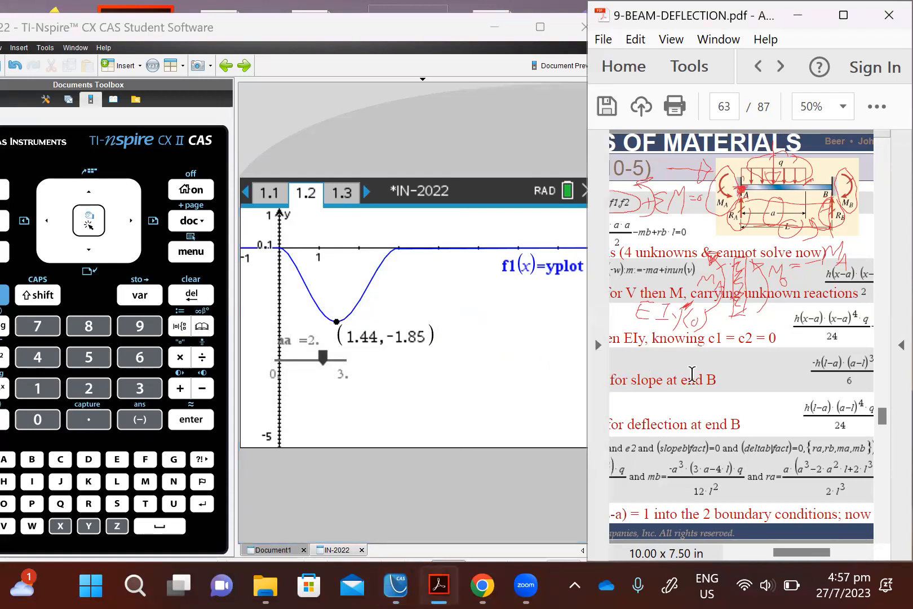
scroll(692, 373, "down", 3)
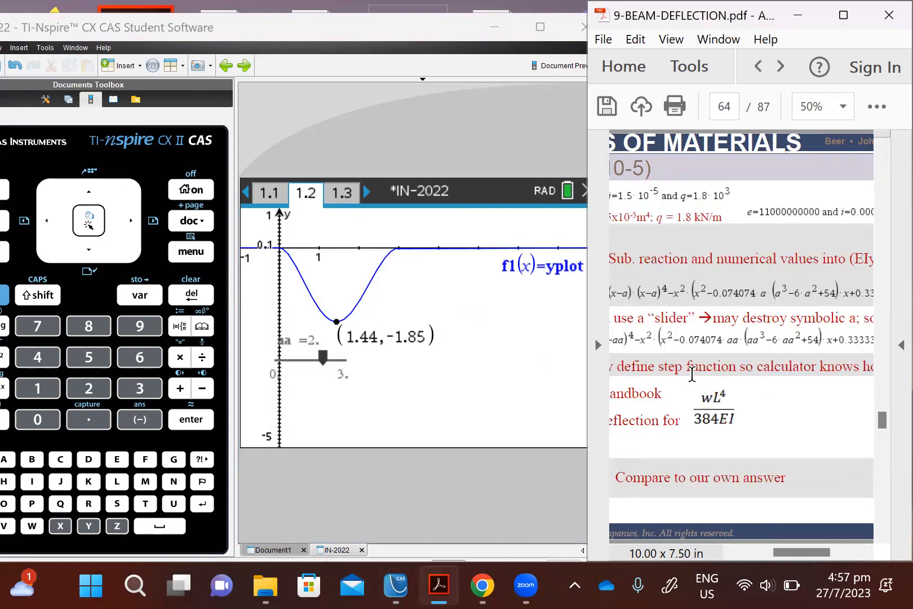
scroll(692, 373, "down", 3)
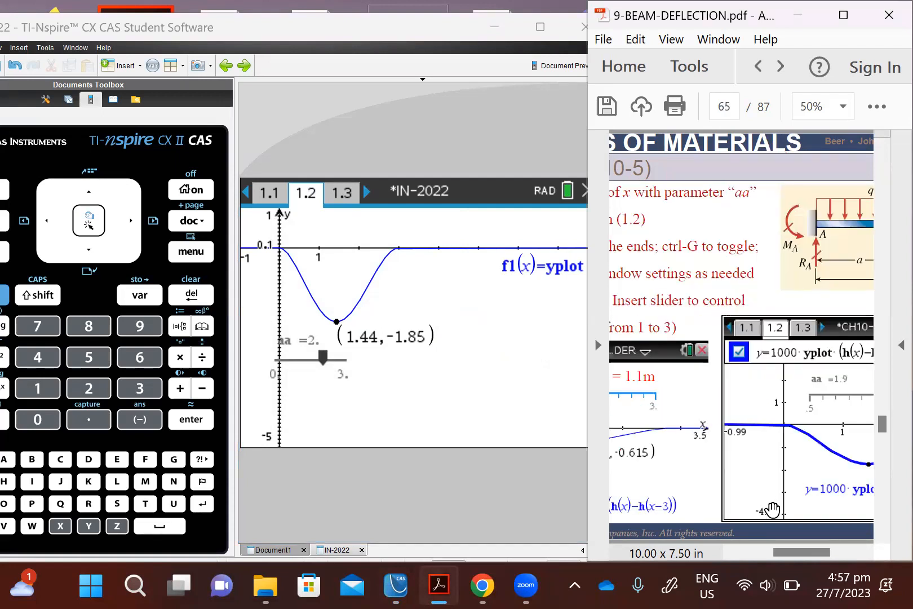
left_click_drag(791, 554, 769, 556)
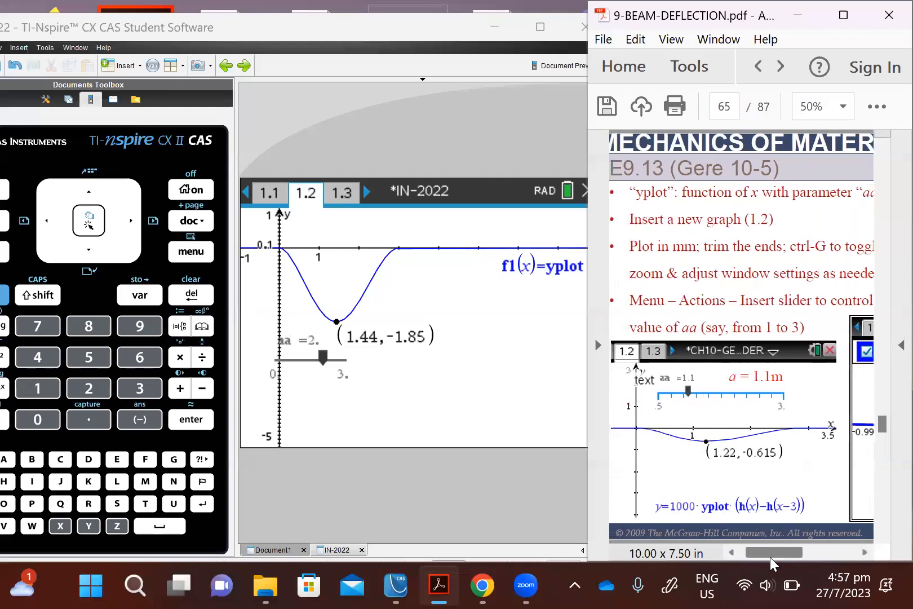
Step: Try lowering the aa slider on the graph to 1.3
left_click(325, 356)
mouse_move(325, 358)
left_mouse_down()
mouse_move(305, 360)
mouse_move(311, 360)
left_mouse_up()
Step: On calculator page 1.1, recall the earlier entry yplot:=(h(x)-h(x-3))*ynum|a=aa into the entry line
left_click(277, 198)
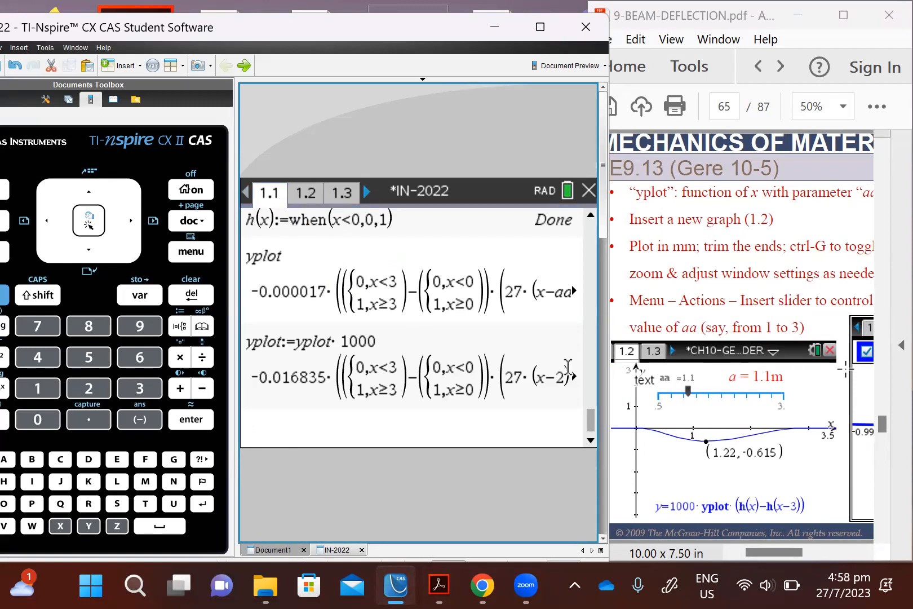
key("Up")
key("Up")
key("Up")
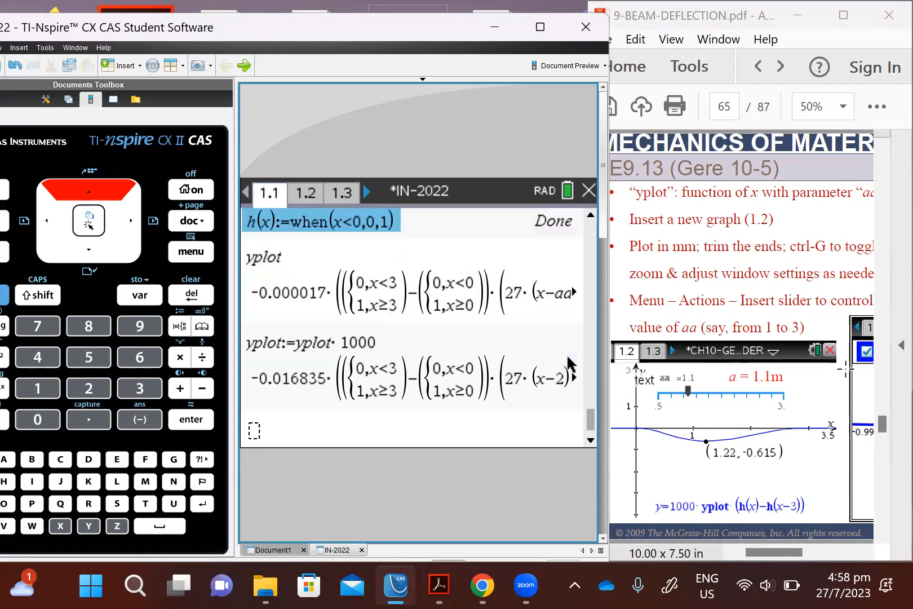
key("Up")
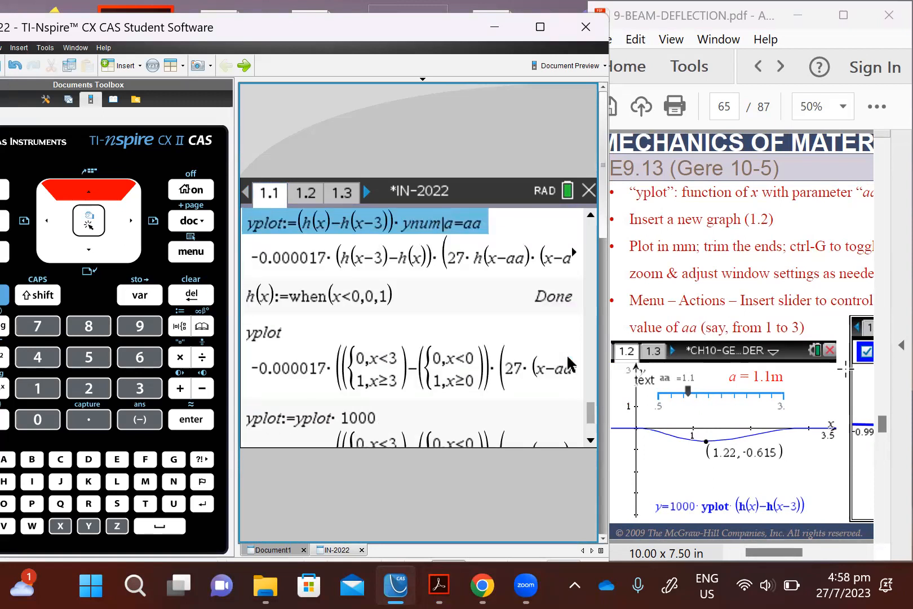
key("Return")
Step: Insert the factor 1000 before the step-function bracket and evaluate yplot:=1000*(h(x)-h(x-3))*ynum|a=aa
key("Left")
key("Left")
key("Left")
key("Left")
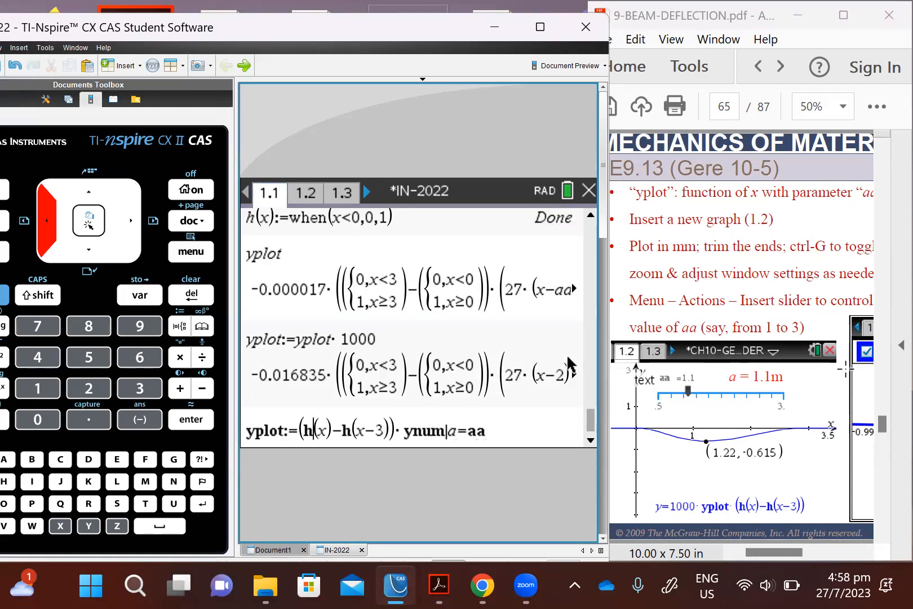
key("Right")
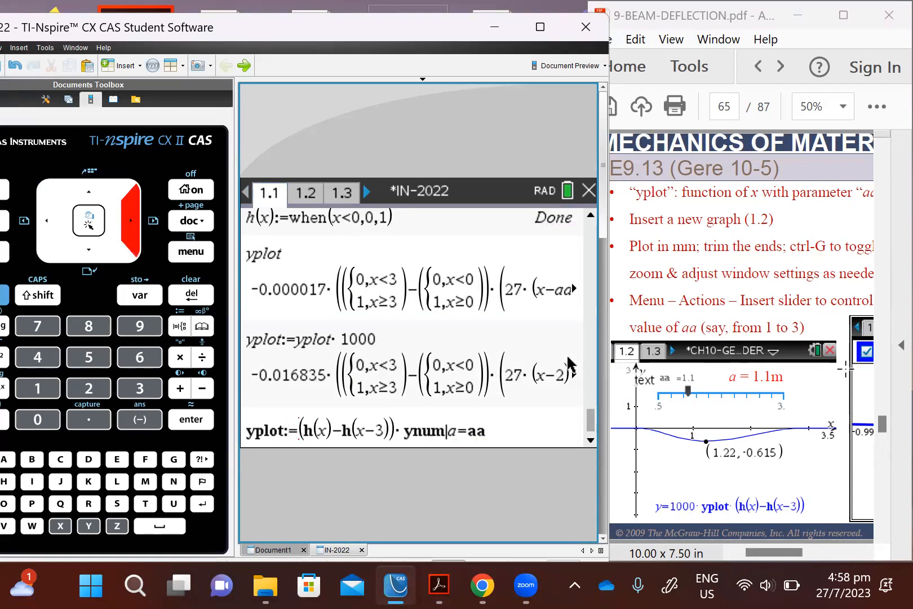
type("1000*")
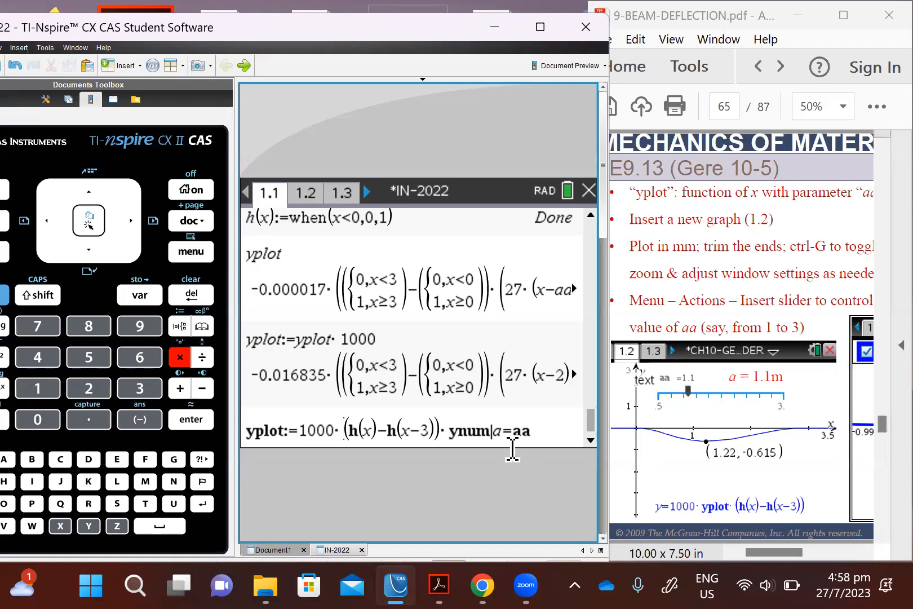
left_click_drag(513, 435, 530, 432)
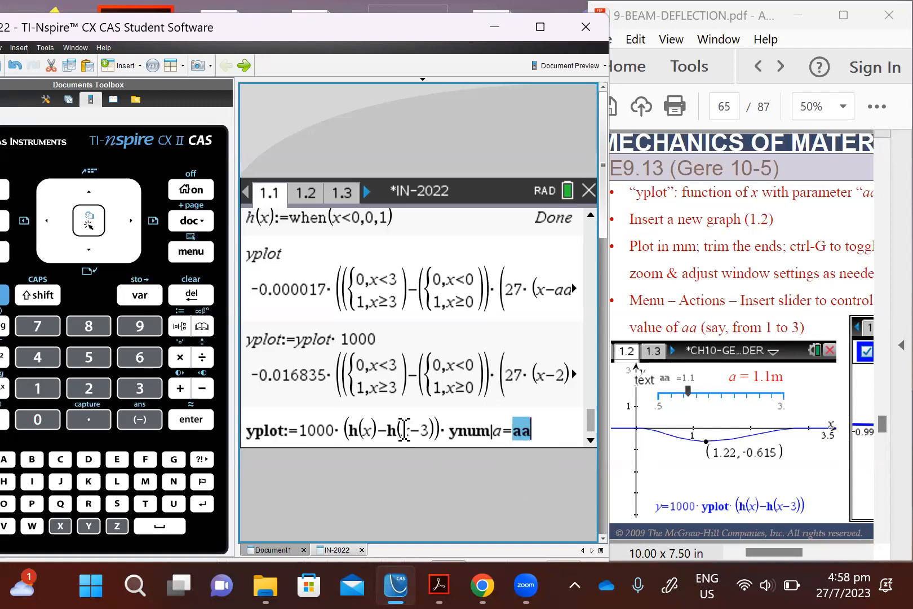
key("Return")
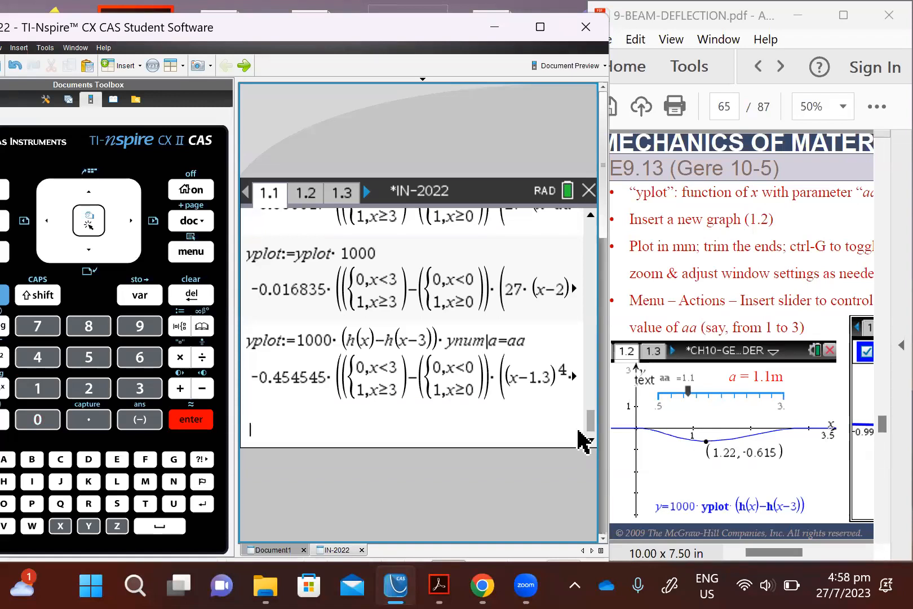
Step: Delete the variable aa with DelVar and re-evaluate the definition yplot:=1000*(h(x)-h(x-3))*ynum|a=aa
type("del")
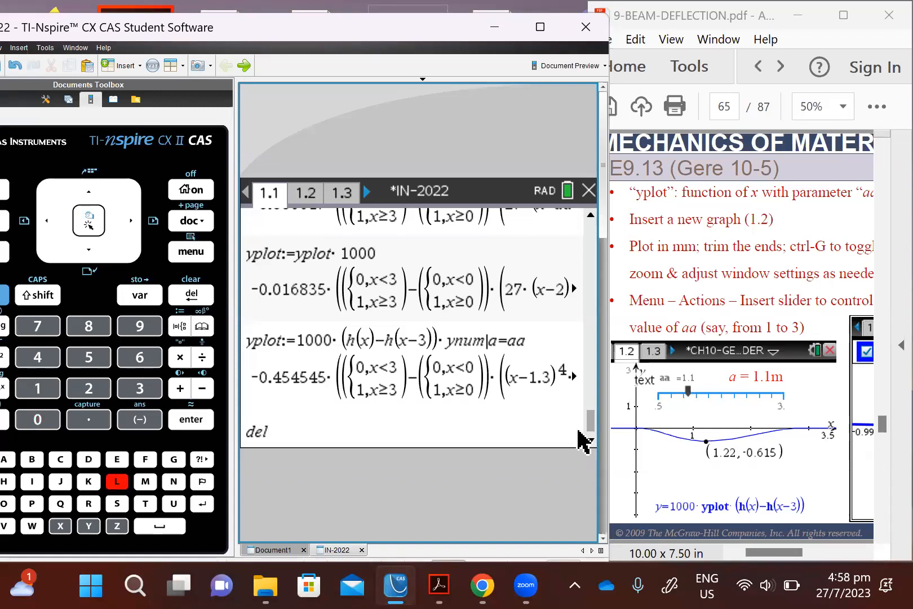
type("var aa")
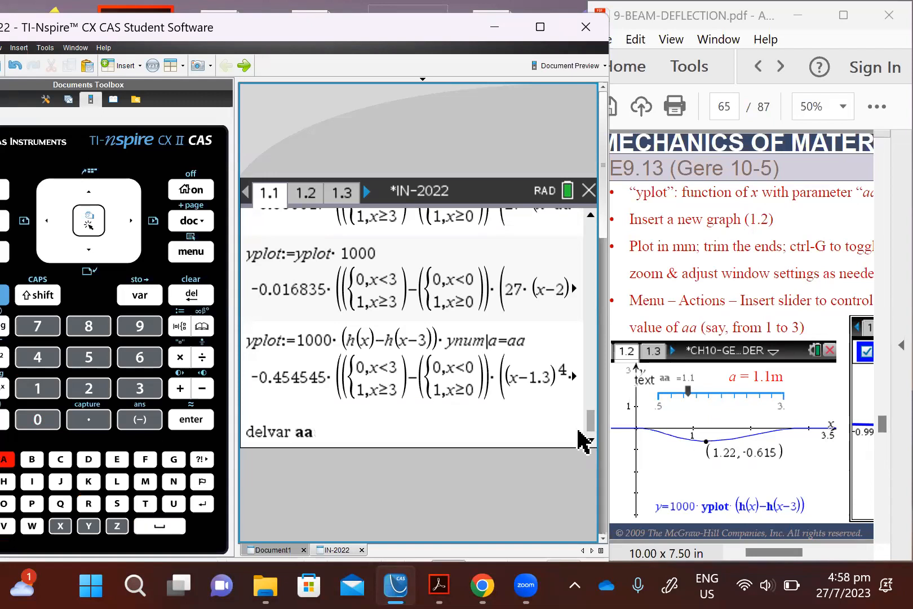
key("Return")
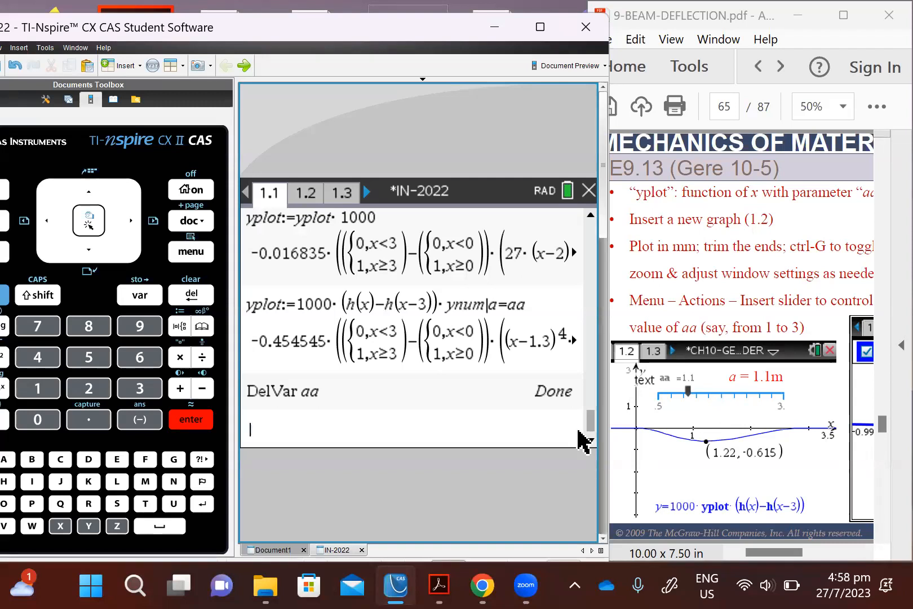
key("Up")
key("Up")
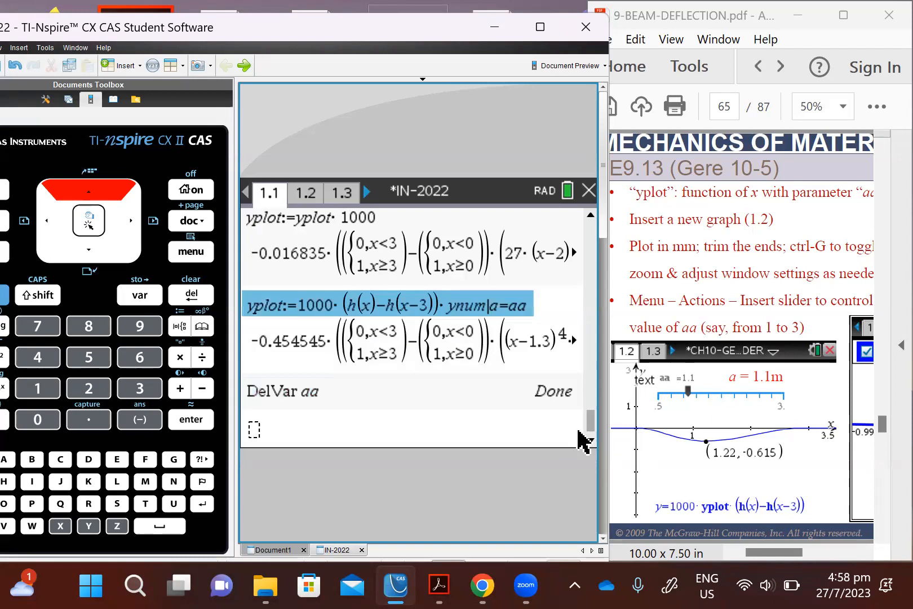
key("Return")
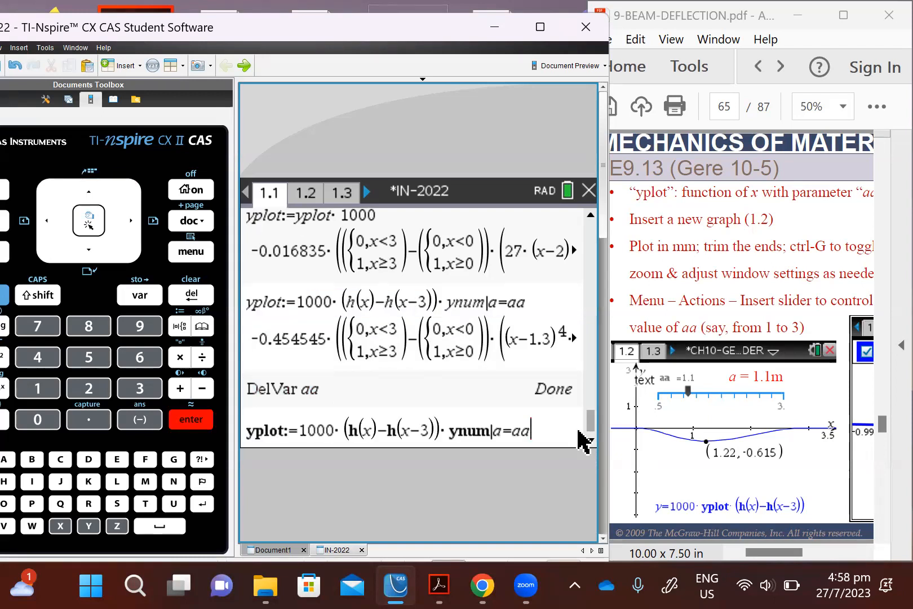
key("Return")
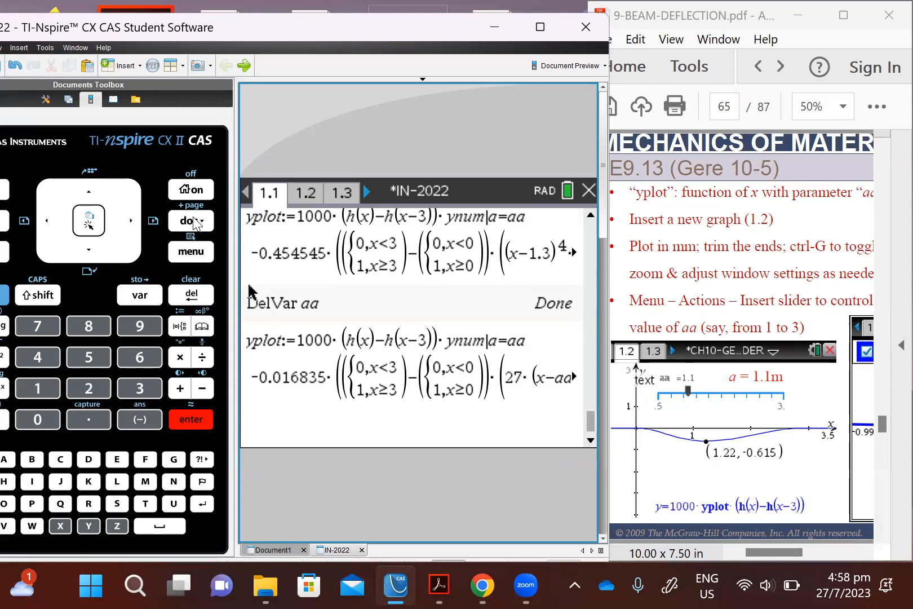
Step: On graph page 1.2, set the slider's aa value to 2 in its settings and slide it down to 1.8
left_click(305, 194)
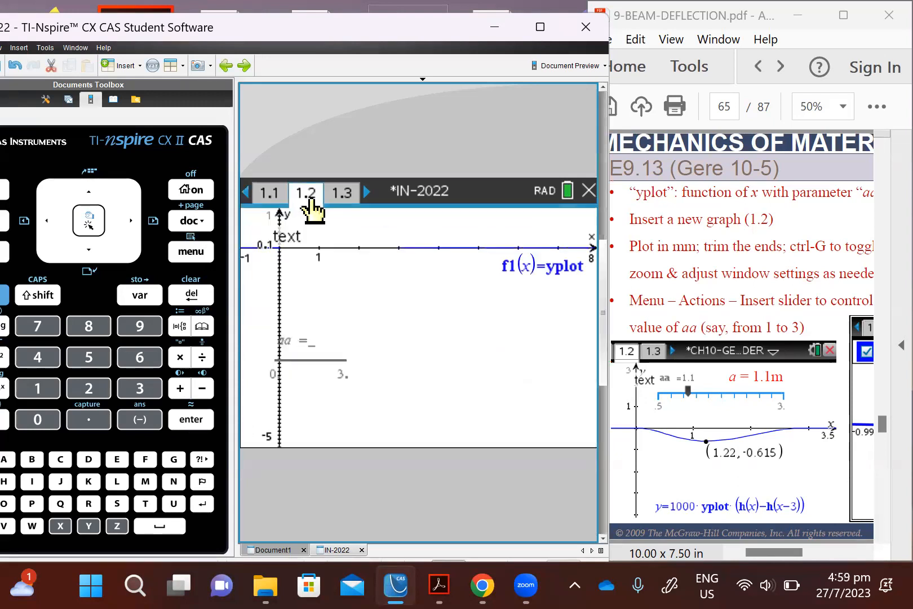
right_click(306, 340)
left_click(359, 266)
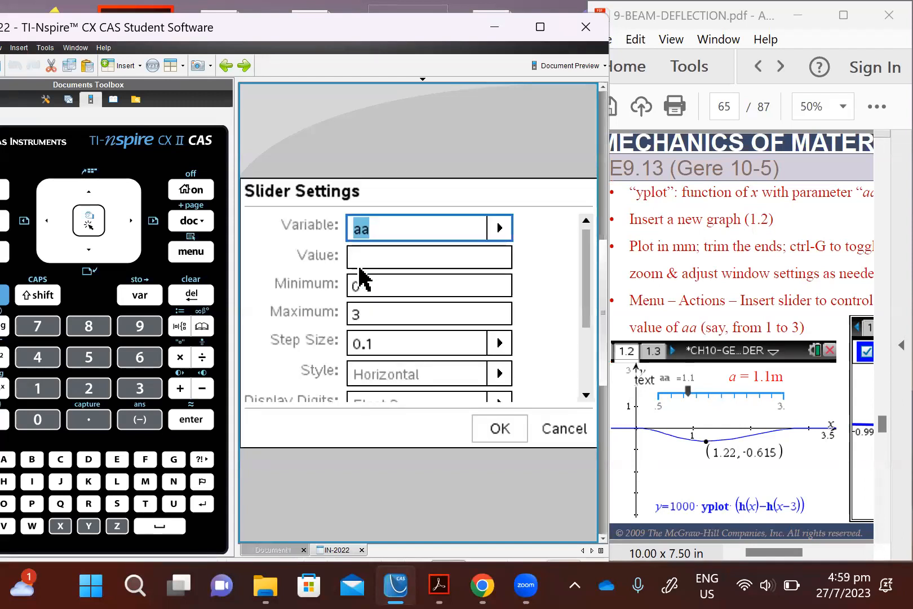
left_click(377, 260)
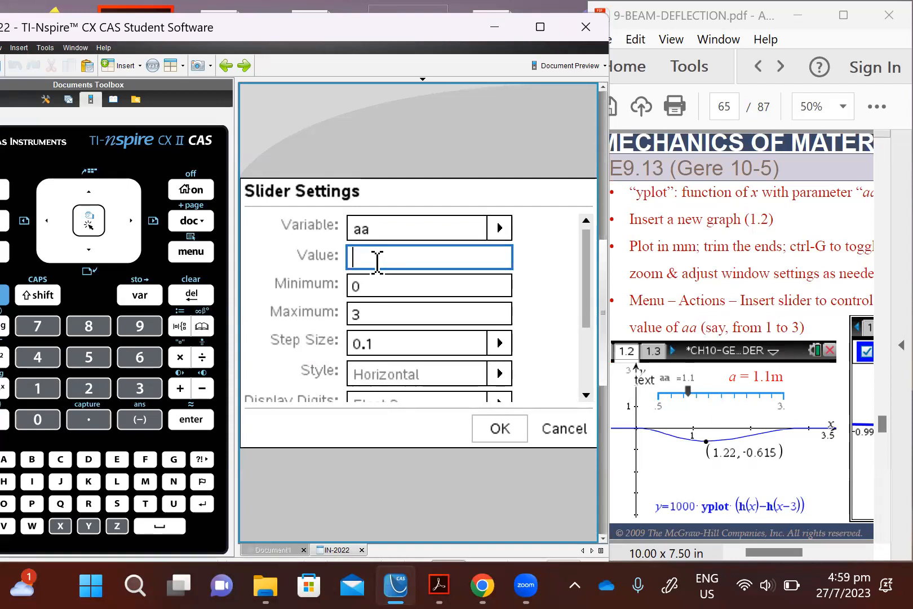
type("2")
left_click(501, 437)
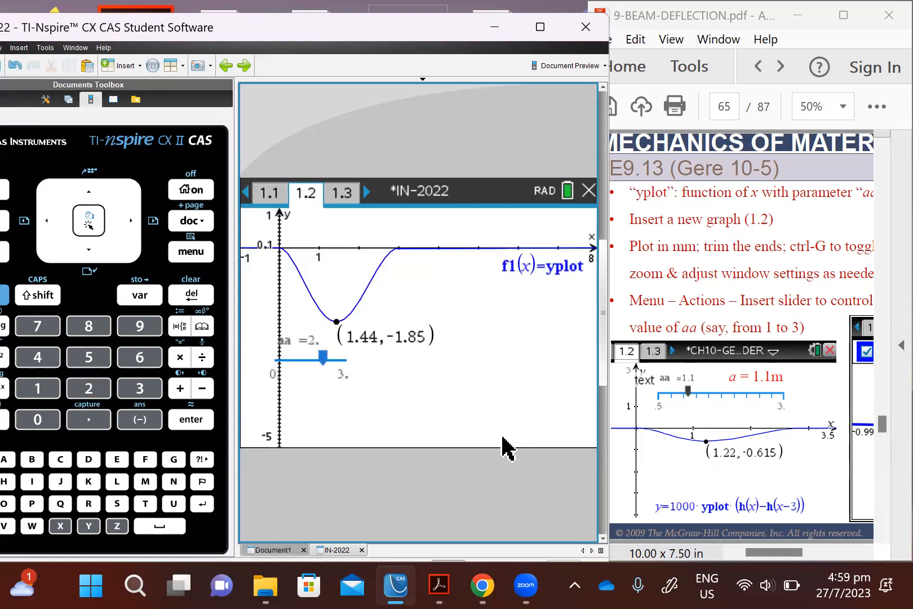
mouse_move(330, 359)
left_mouse_down()
mouse_move(299, 358)
mouse_move(354, 358)
mouse_move(318, 358)
left_mouse_up()
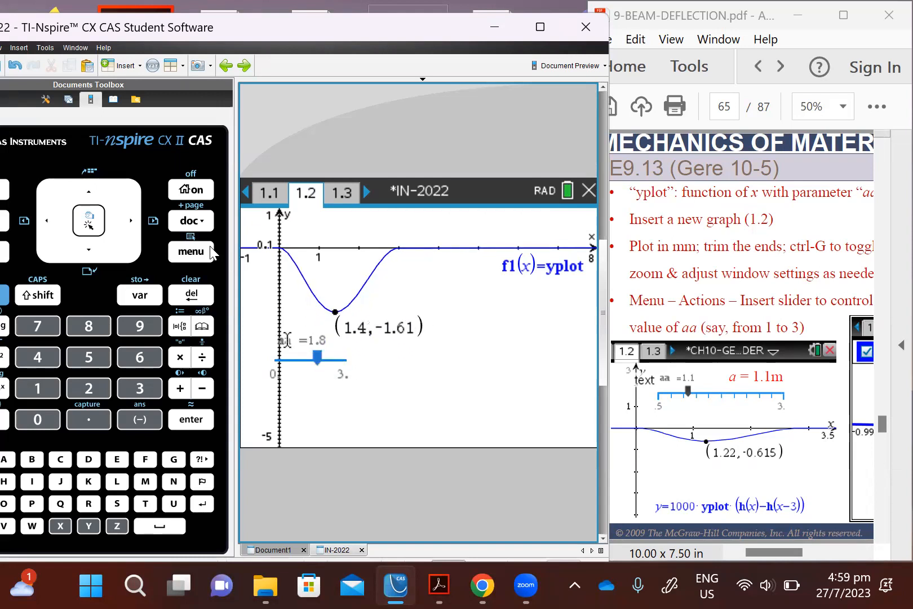
Step: Set the graph window's XMax to 5 and apply the window settings
left_click(211, 248)
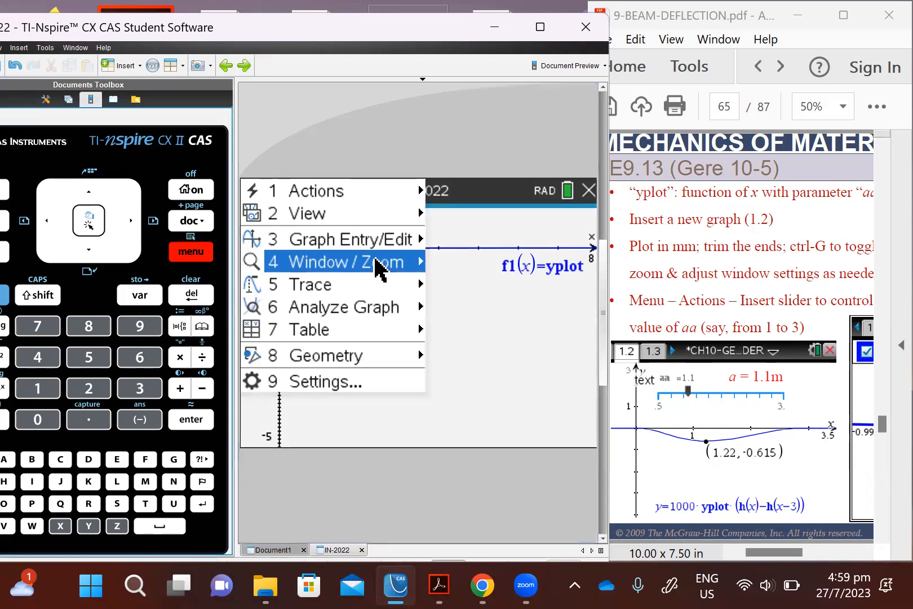
left_click(470, 208)
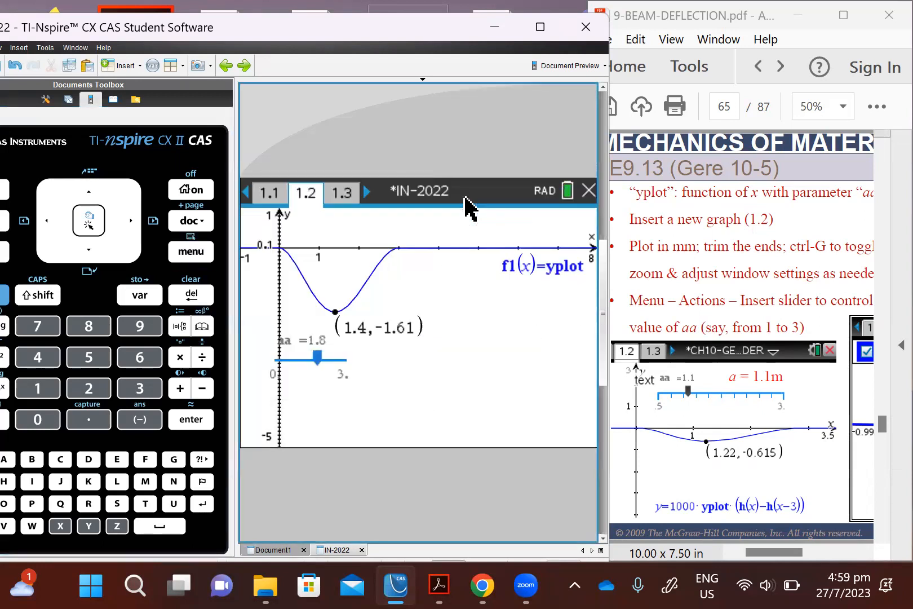
left_click(371, 267)
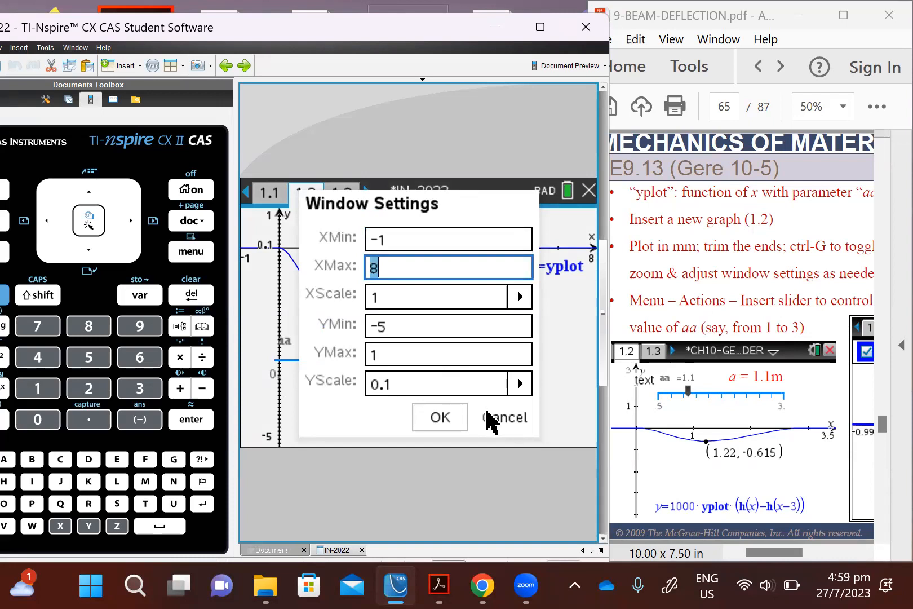
type("5")
left_click(426, 426)
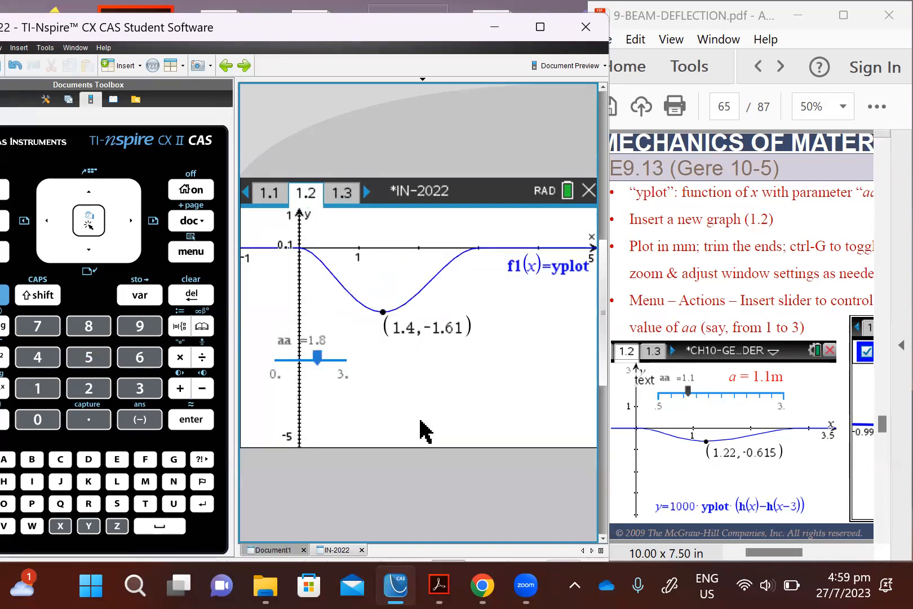
Step: Set the graph window's XMin to -0.5, XMax to 3.5 and XScale to 0.5, and apply the window settings
key("ctrl+m")
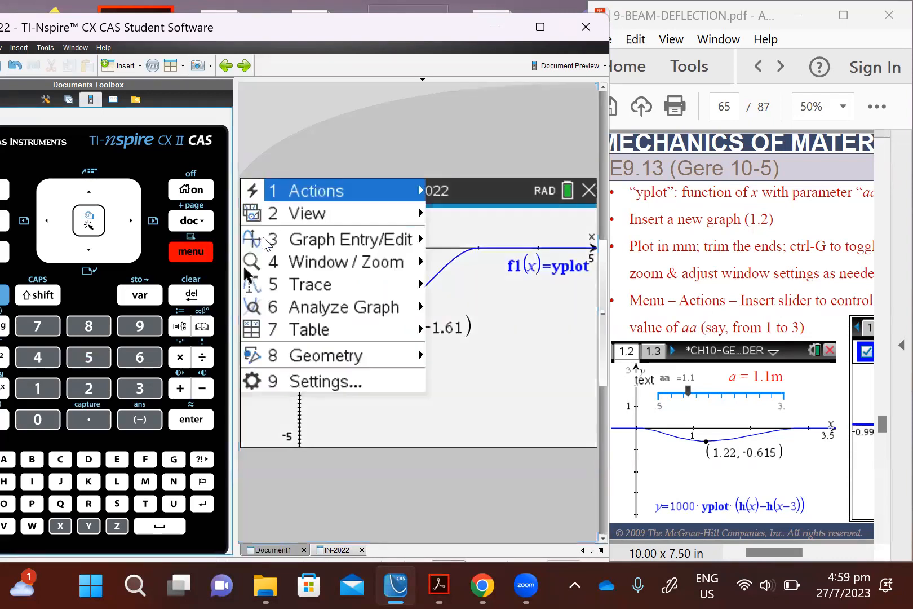
mouse_move(414, 257)
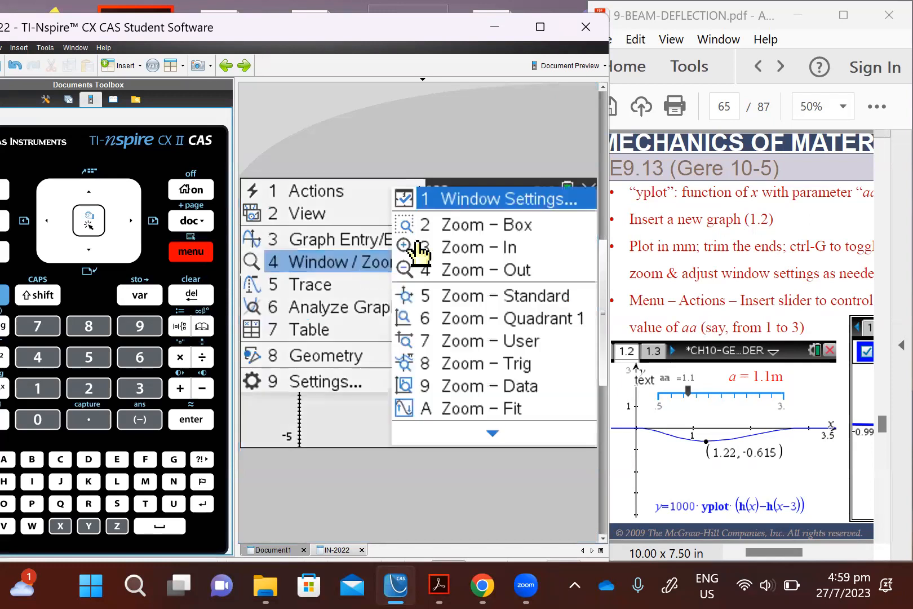
left_click(500, 201)
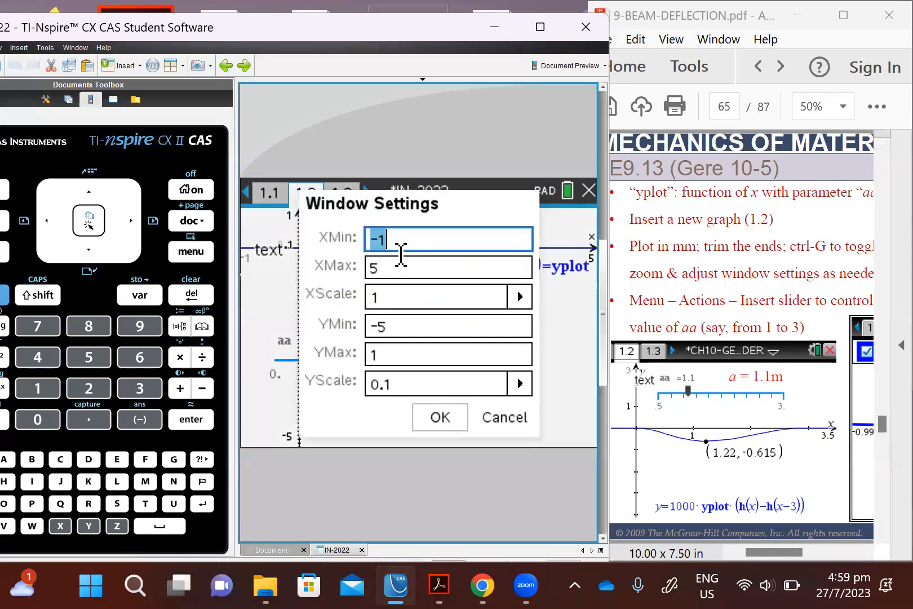
left_click(400, 250)
key("BackSpace")
type("0.5")
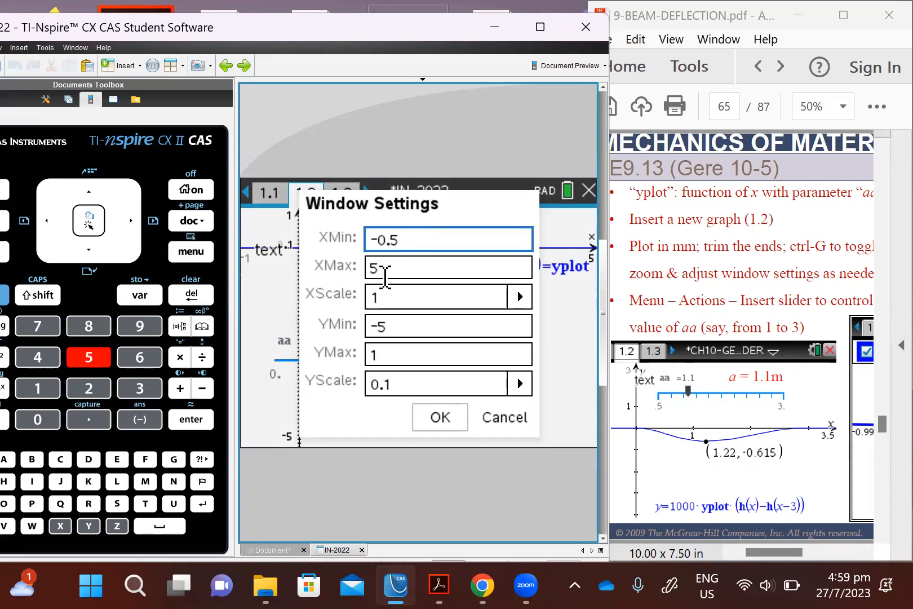
left_click_drag(387, 267, 352, 266)
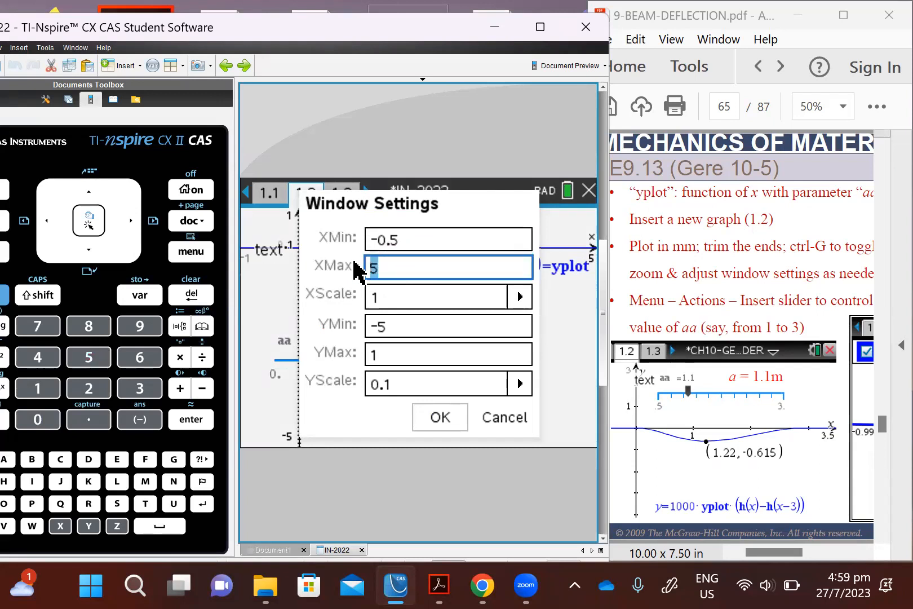
type("3.5")
left_click_drag(381, 299, 358, 291)
type(".5")
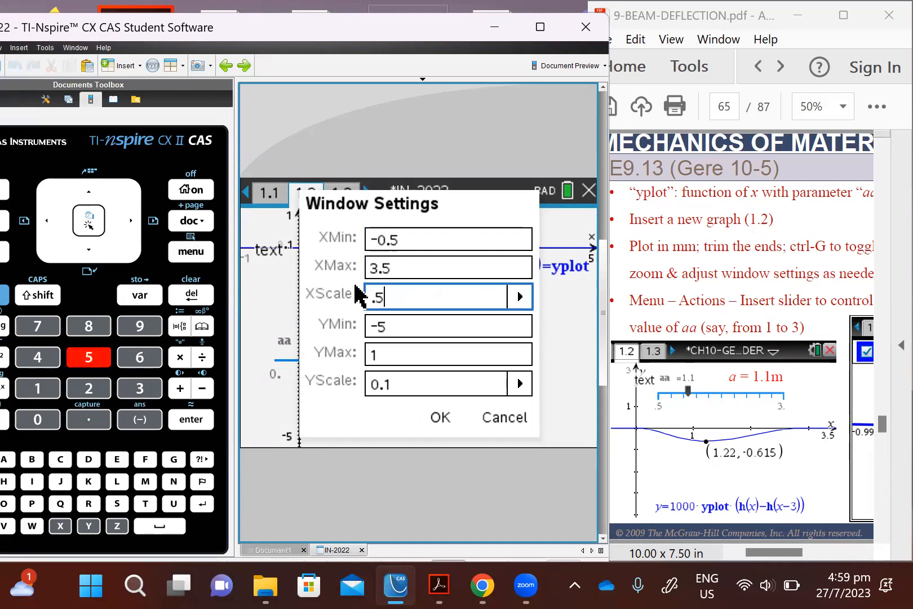
left_click(442, 420)
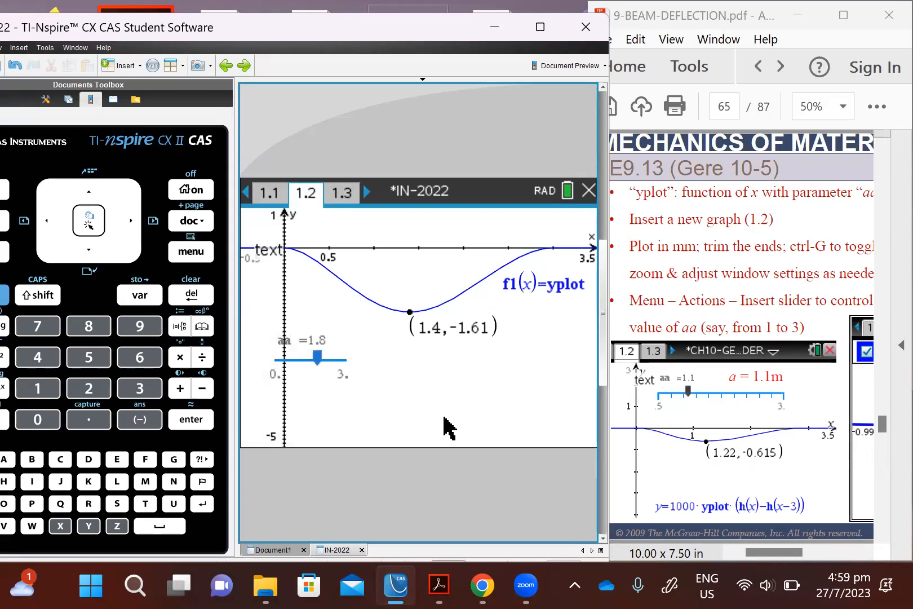
Step: Switch to the Acrobat PDF and examine the E9.13 beam diagram and its equations on page 63
left_click(738, 383)
scroll(738, 383, "up", 1)
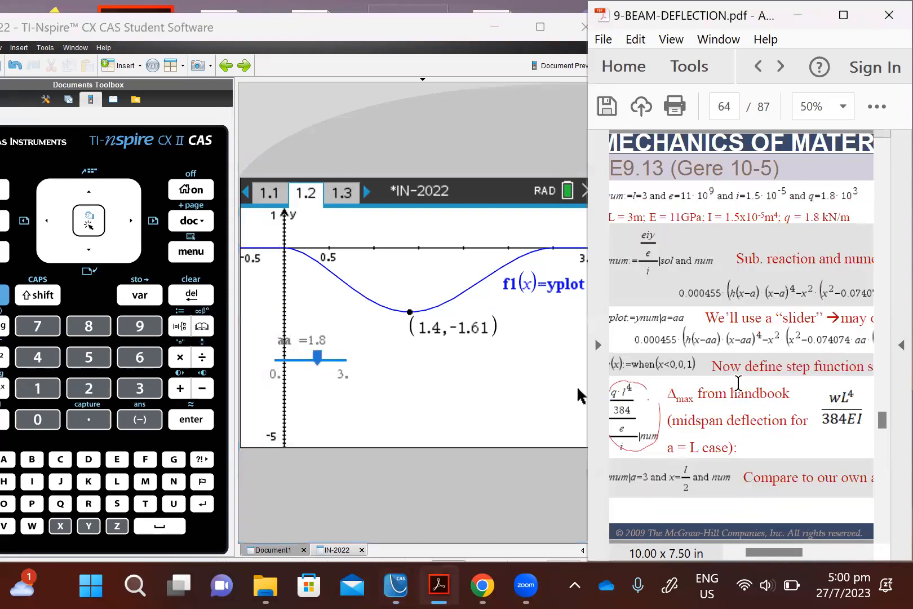
scroll(738, 383, "up", 1)
left_click_drag(778, 552, 812, 550)
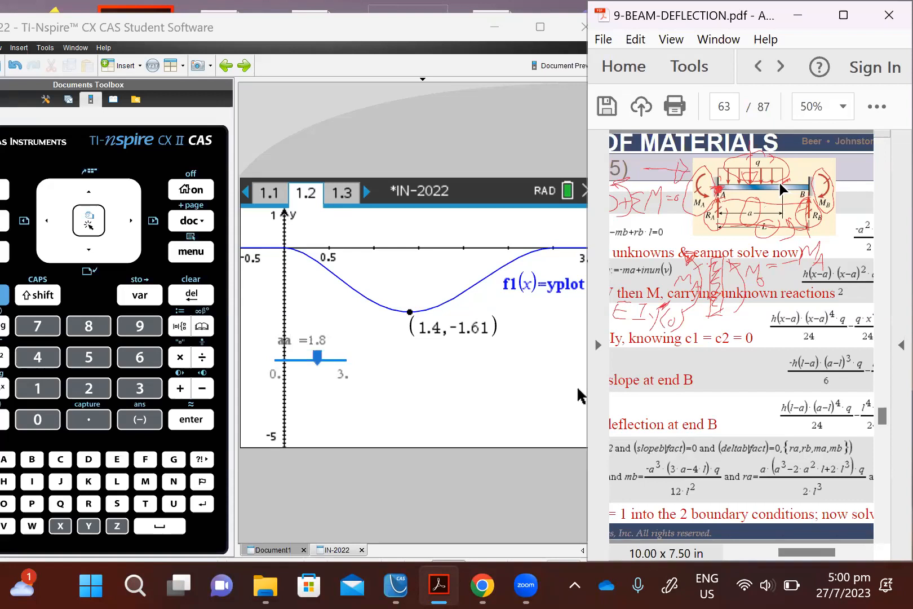
Step: Switch back to TI-Nspire and move the aa slider to 1.2, 0.5, 1, 1.2 and finally 3 to vary the deflection curve
left_click(491, 355)
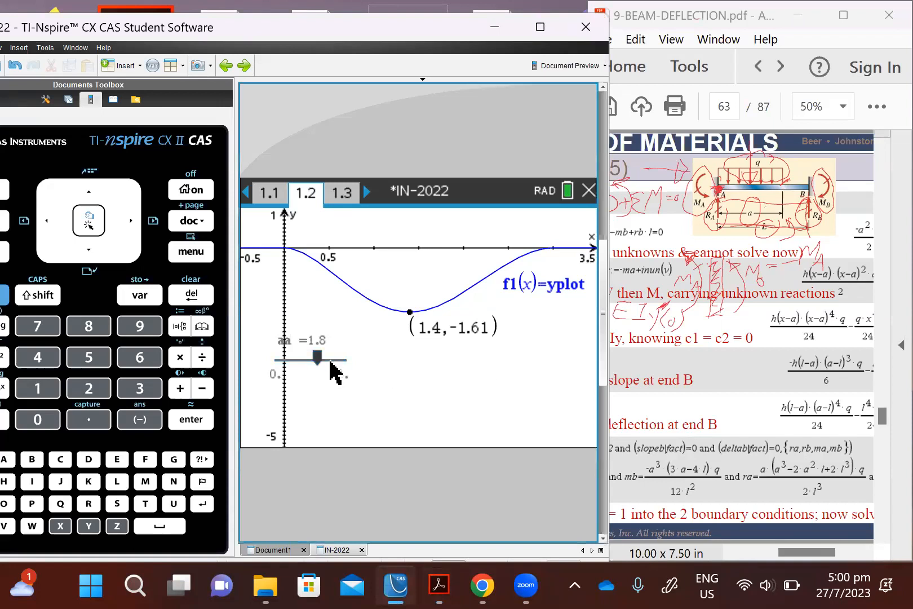
left_click_drag(319, 361, 304, 361)
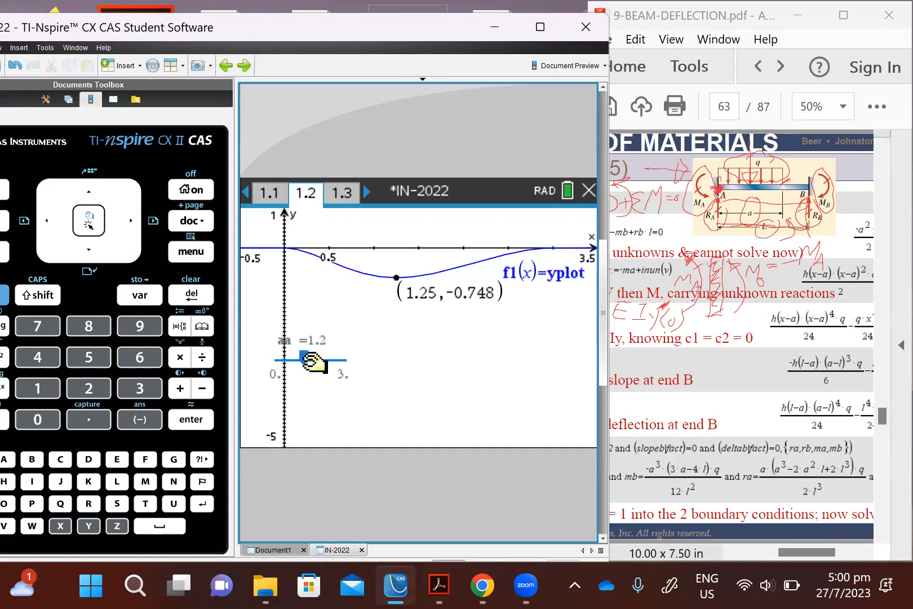
left_click_drag(304, 360, 289, 361)
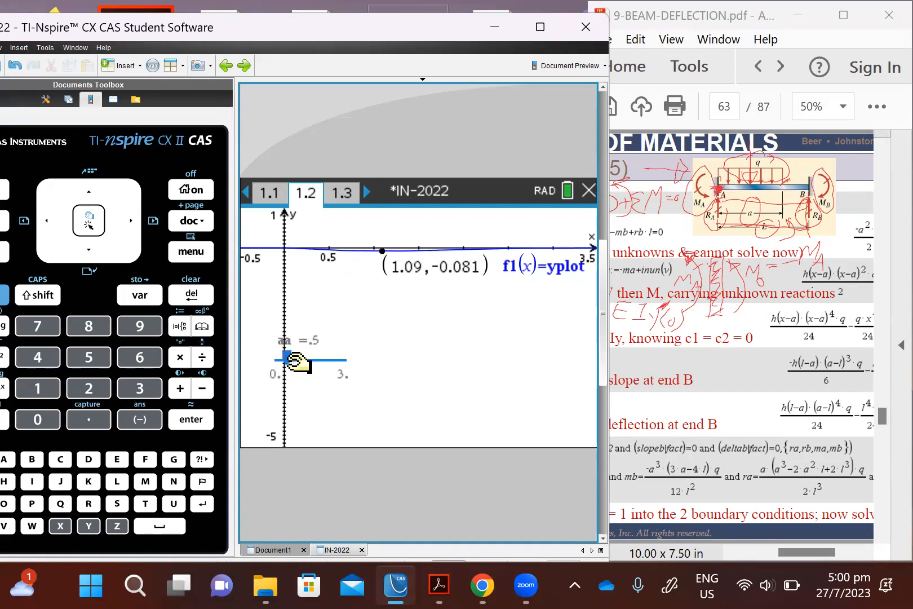
left_click_drag(288, 360, 303, 360)
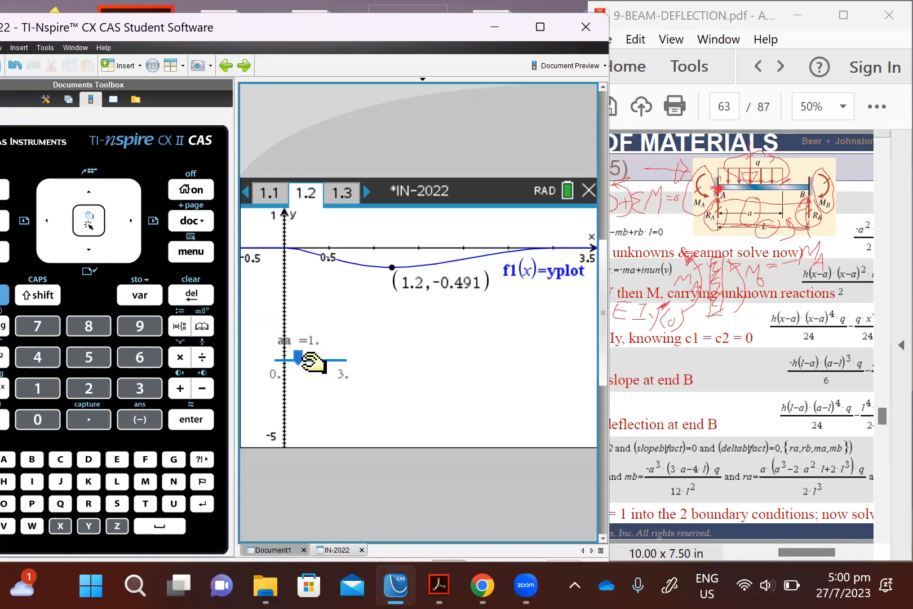
left_click_drag(302, 361, 308, 361)
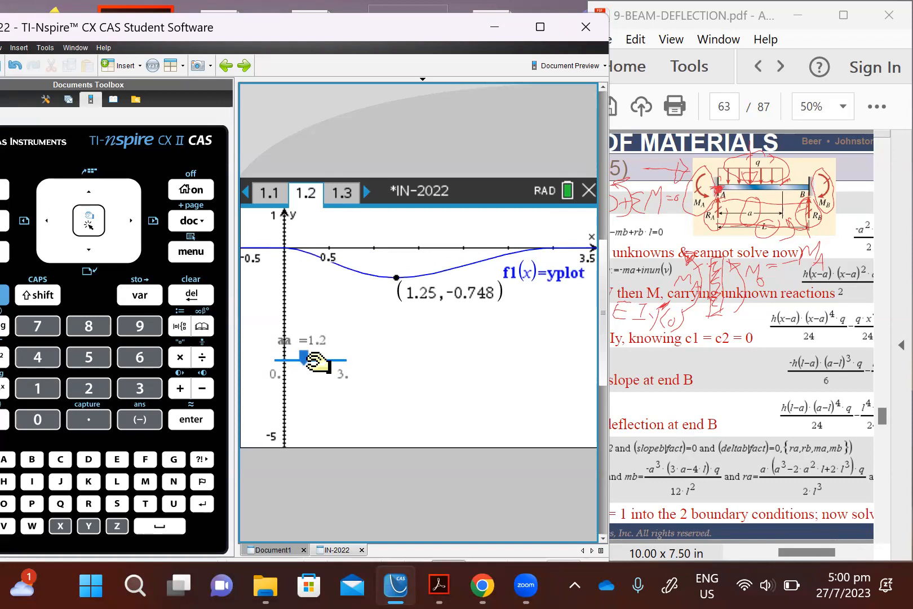
left_click_drag(317, 361, 368, 363)
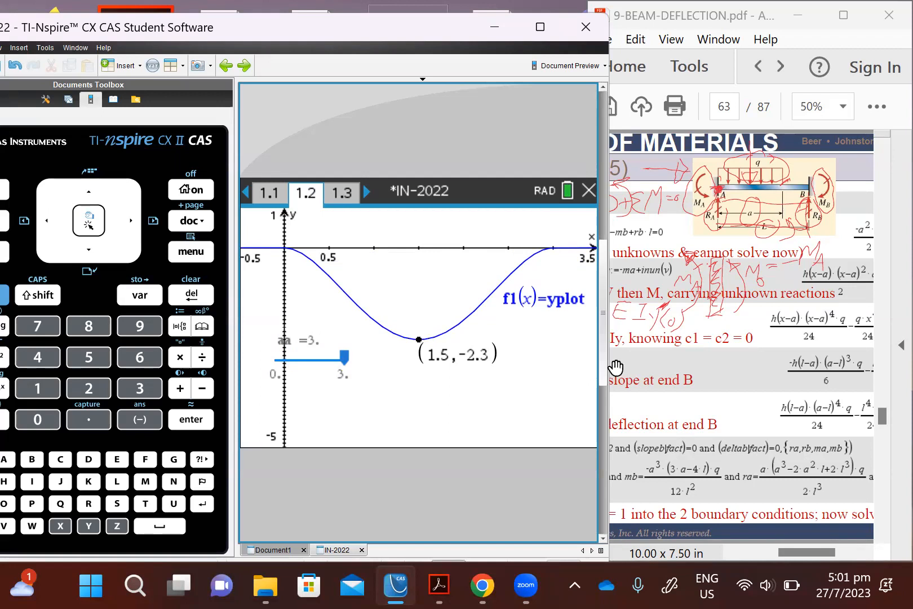
Step: On page 64 of the Acrobat PDF, compare the handbook midspan deflection for a = L with the computed answer, and return to TI-Nspire
left_click(756, 394)
scroll(756, 394, "down", 2)
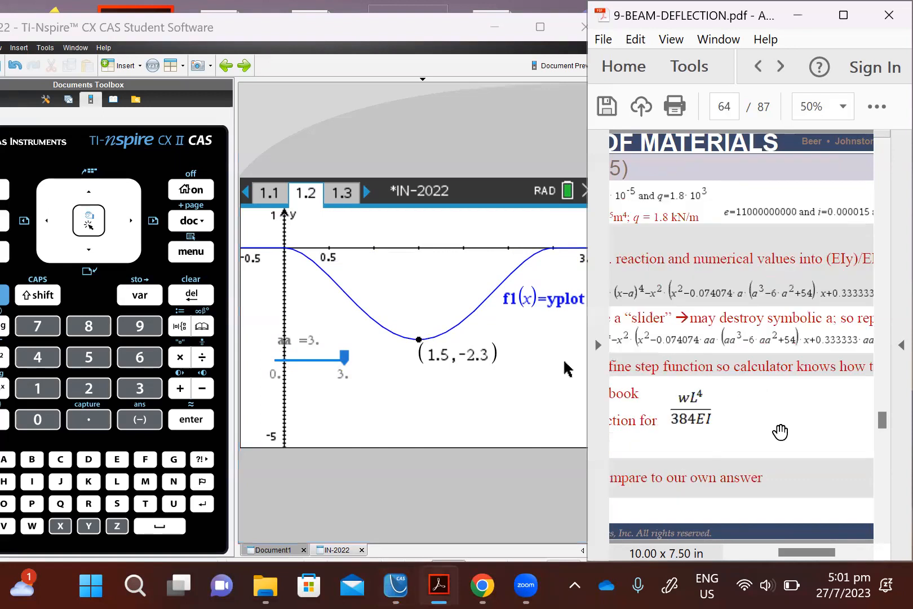
left_click_drag(806, 554, 842, 556)
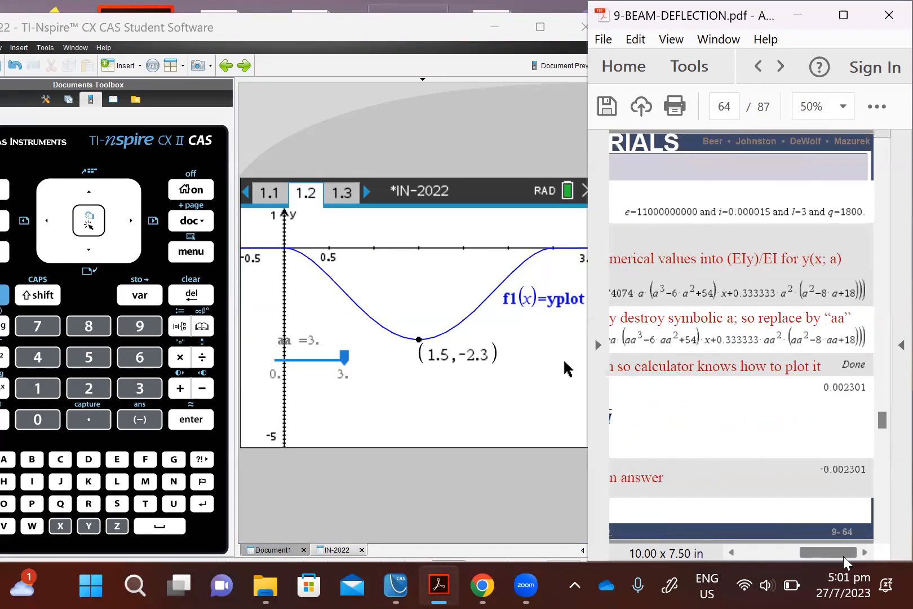
left_click_drag(843, 556, 772, 556)
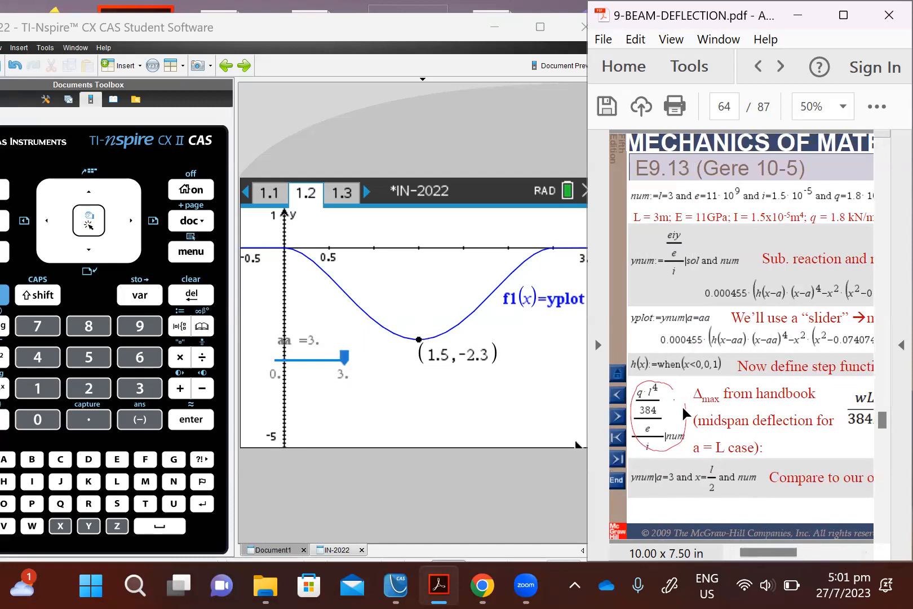
left_click_drag(765, 550, 802, 553)
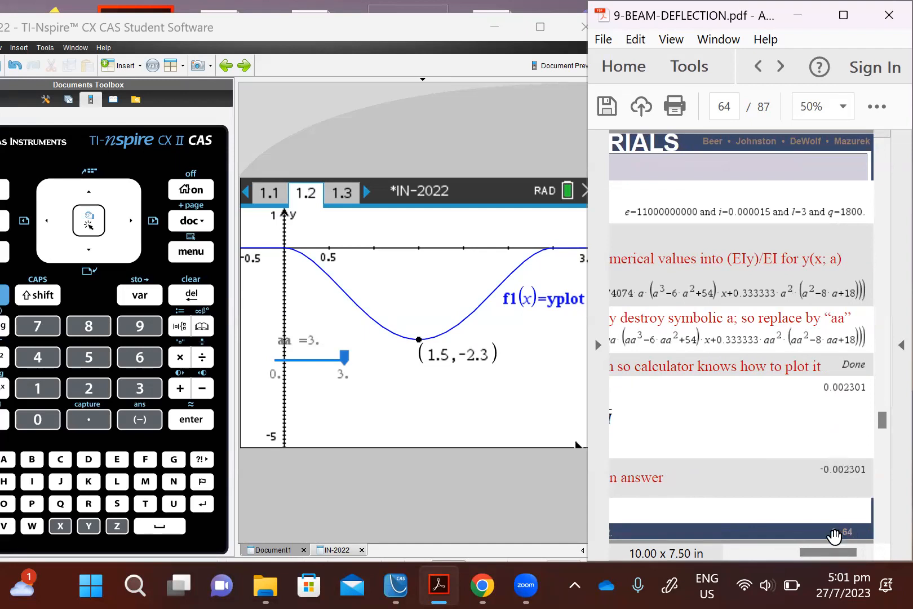
left_click_drag(811, 553, 714, 551)
left_click(393, 418)
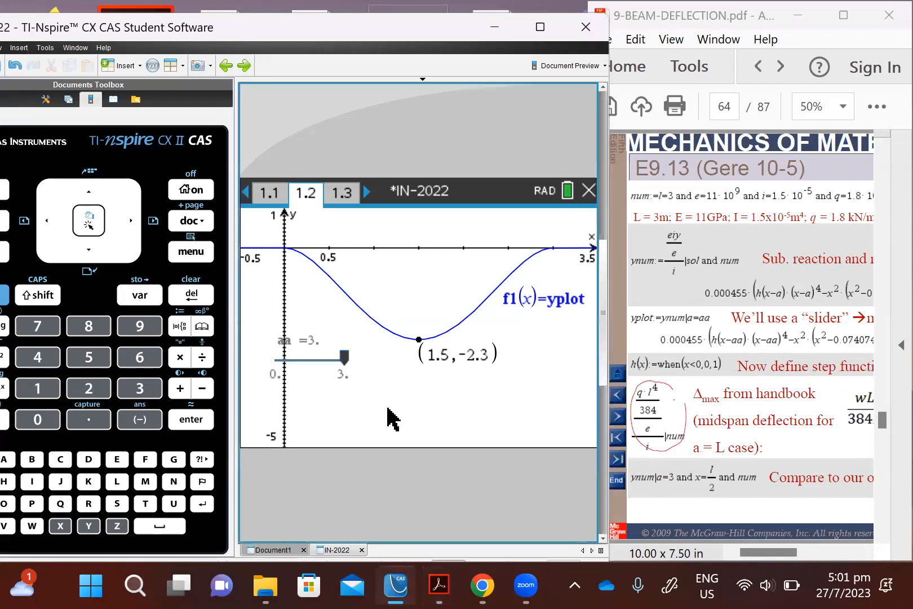
Step: Consult the E9.13 plotting slide on page 65 of the PDF and slide aa down to 1.5 on the TI-Nspire graph
left_click(776, 414)
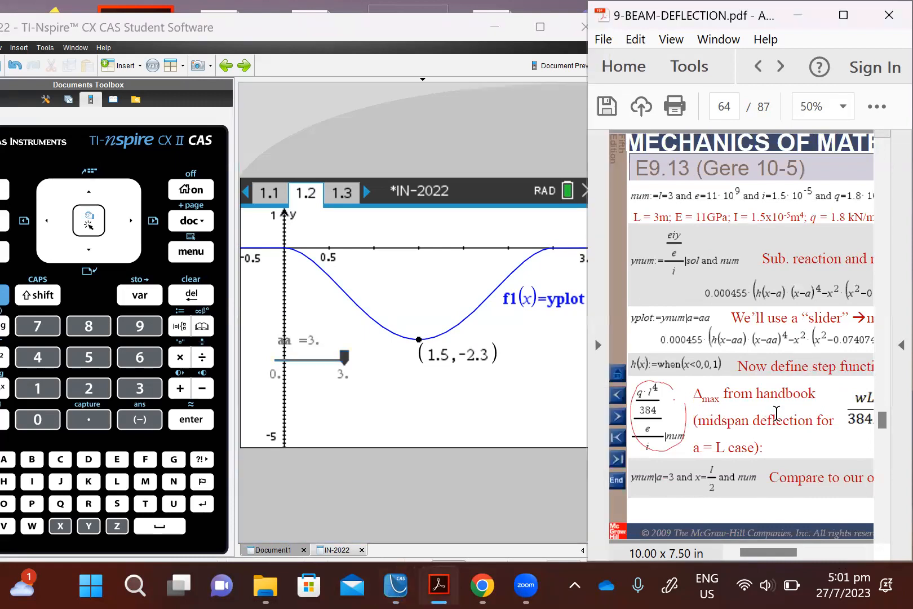
scroll(776, 414, "down", 2)
scroll(777, 414, "down", 2)
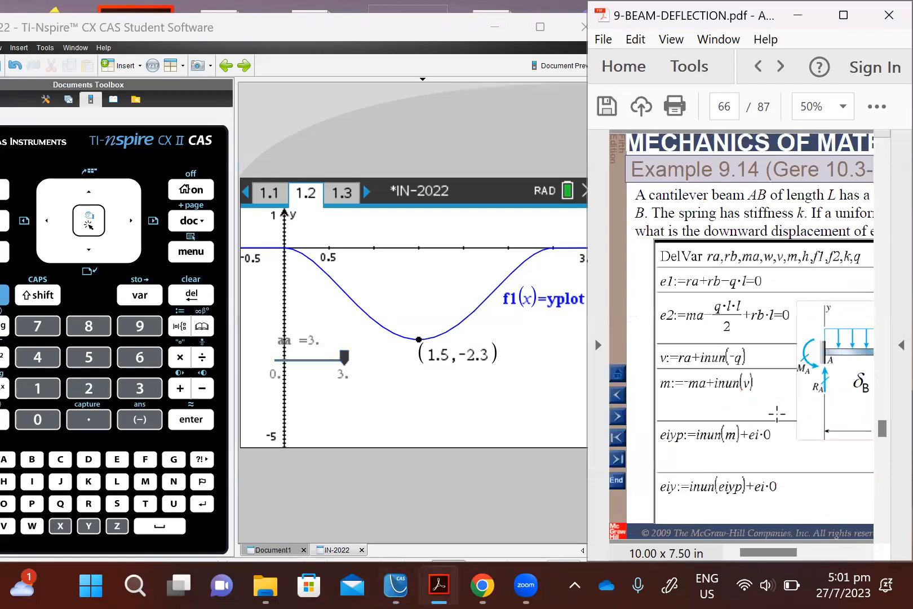
scroll(776, 414, "up", 2)
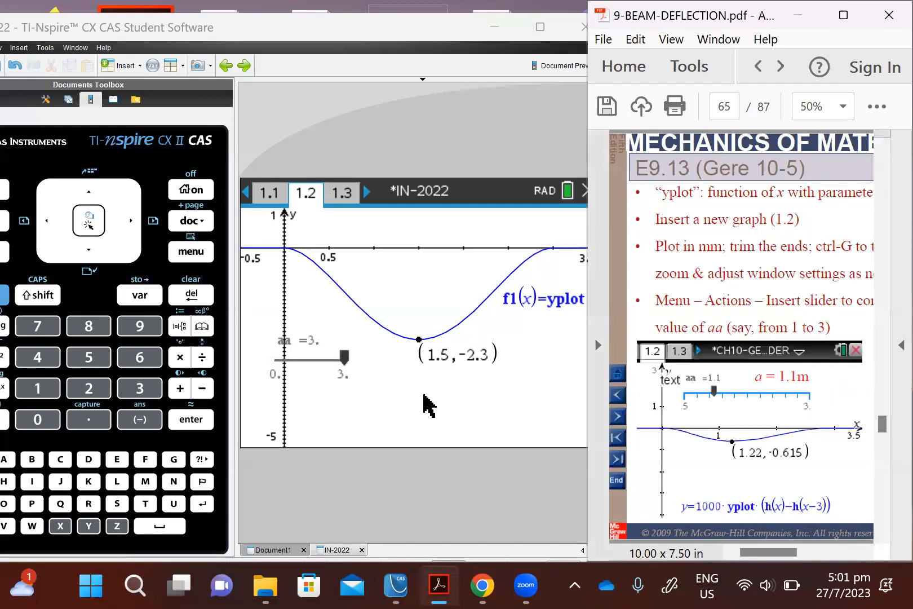
left_click(352, 361)
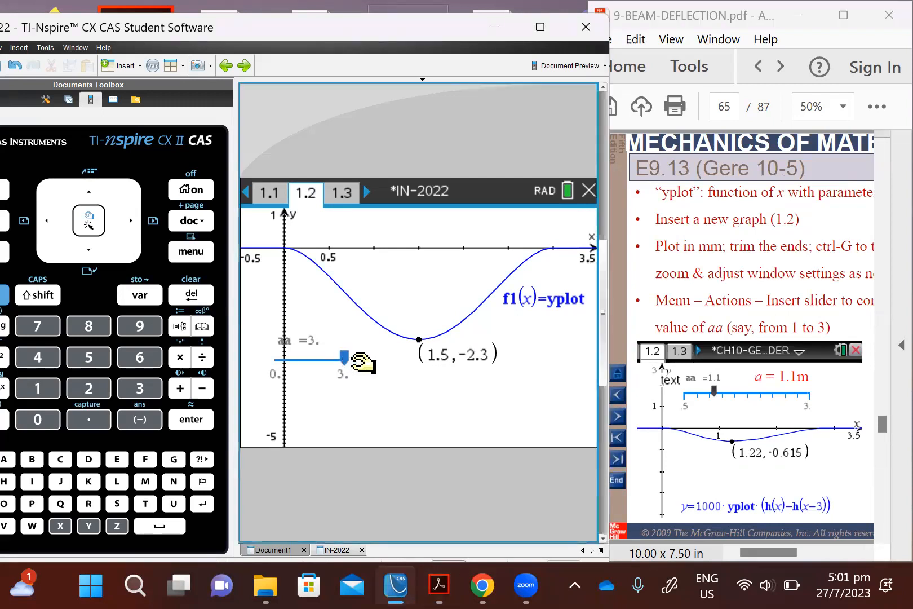
left_click_drag(361, 362, 321, 364)
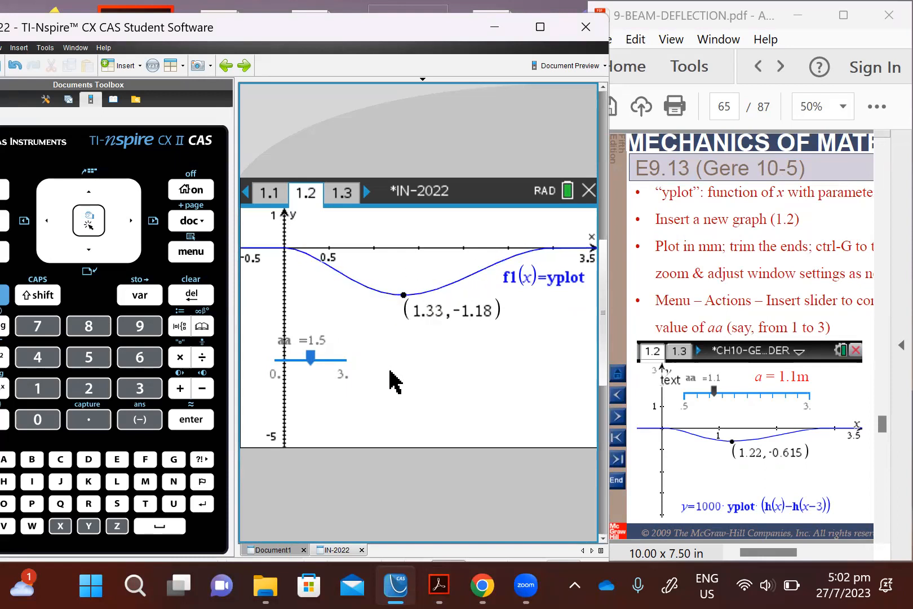
Step: Analyze the yplot curve for its minimum, with the lower bound at about x = 0.5 and the upper bound at about x = 2
left_click(188, 253)
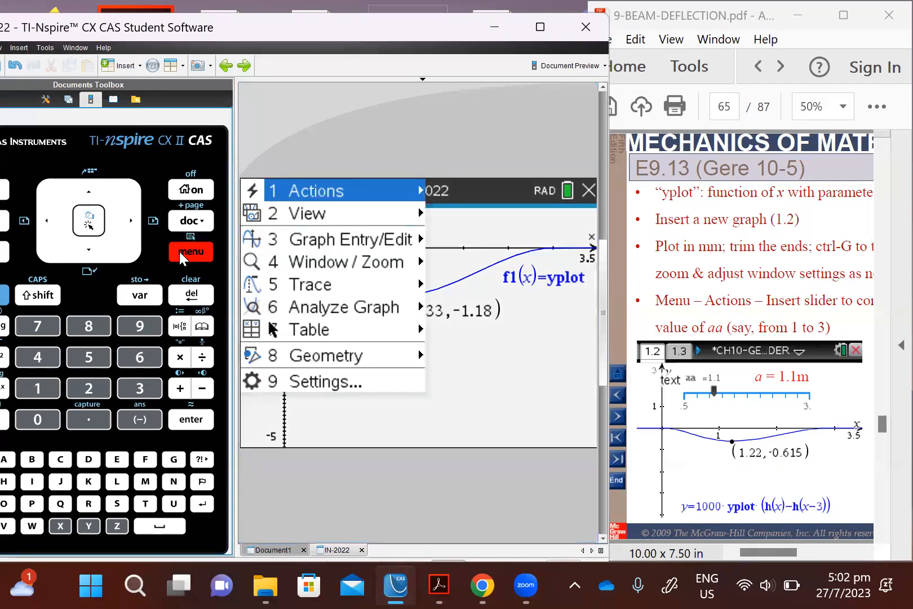
mouse_move(358, 311)
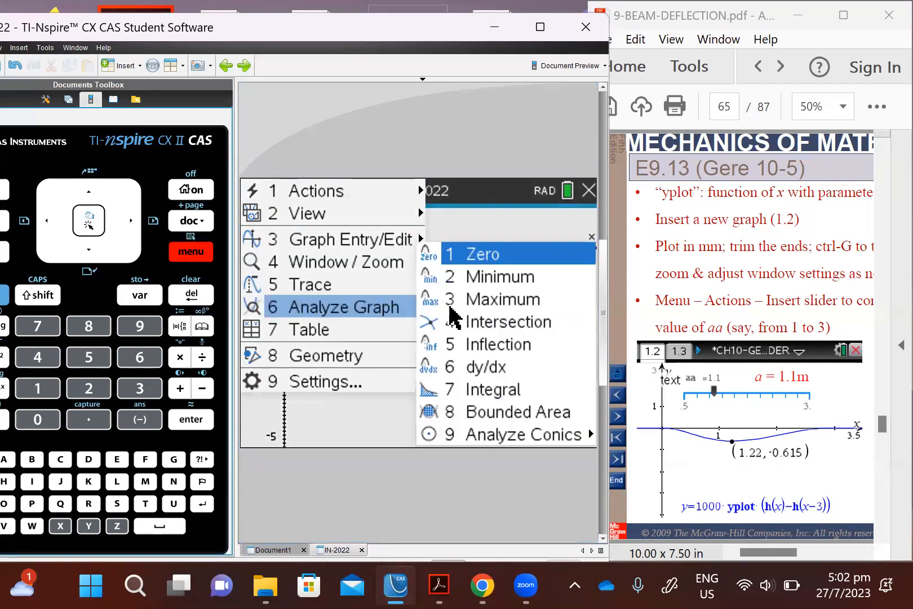
left_click(462, 277)
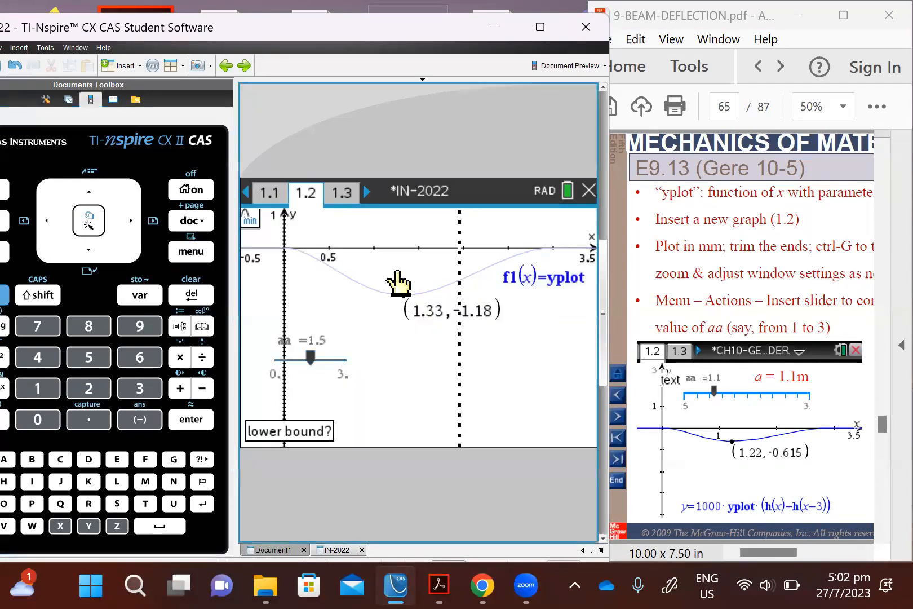
left_click(331, 266)
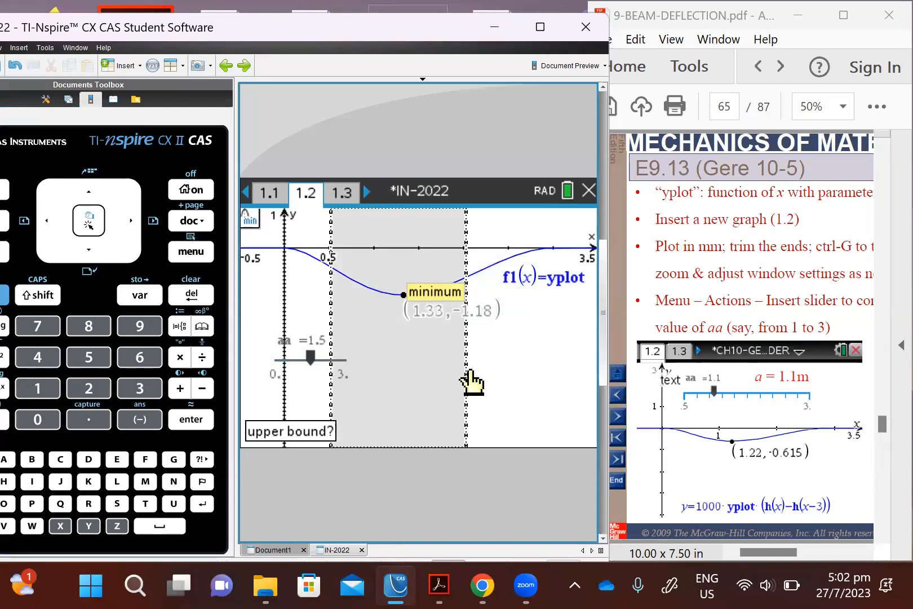
left_click(472, 398)
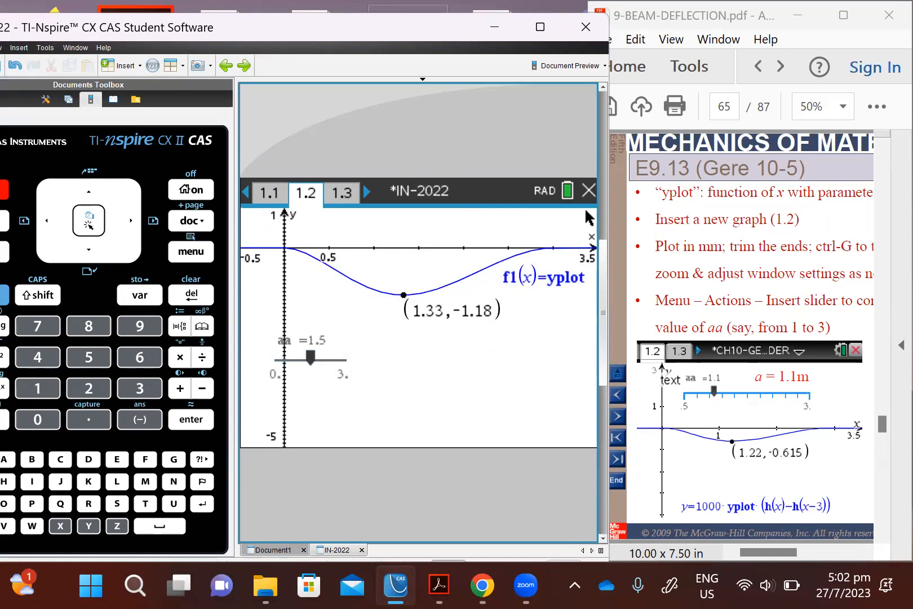
Step: Switch to 9-BEAM-DEFLECTION.pdf in Acrobat, maximize its window and view the whole E9.13 slide on page 65
left_click(854, 18)
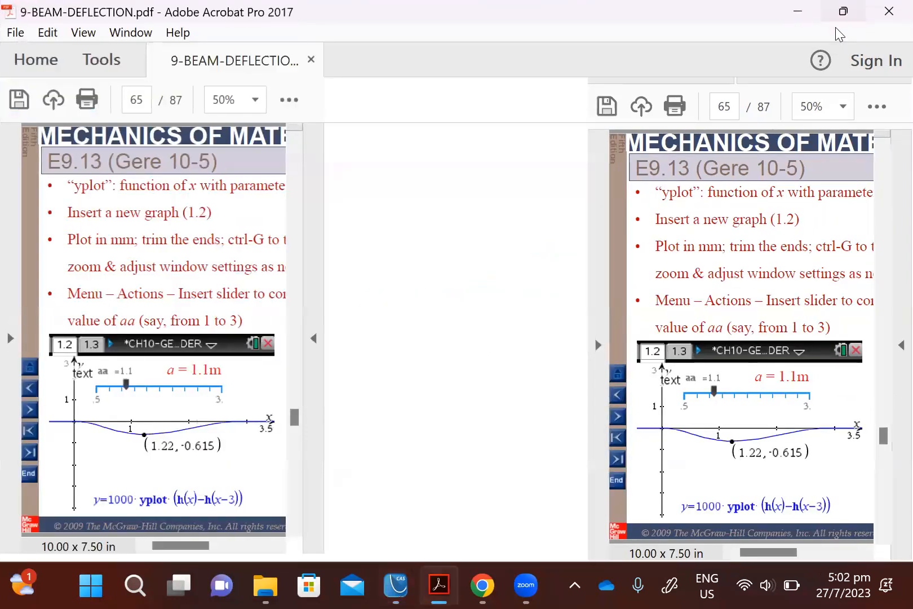
left_click(90, 34)
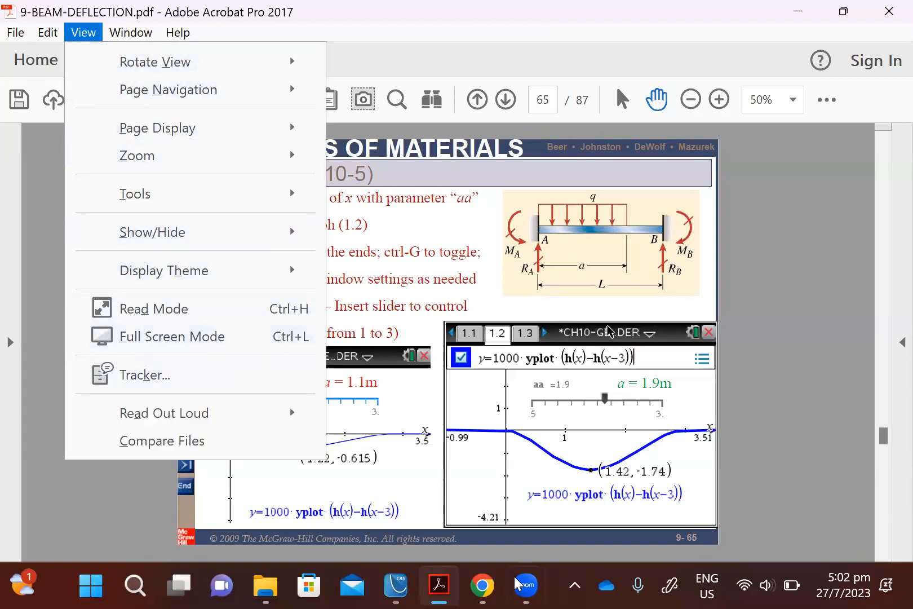
left_click(397, 586)
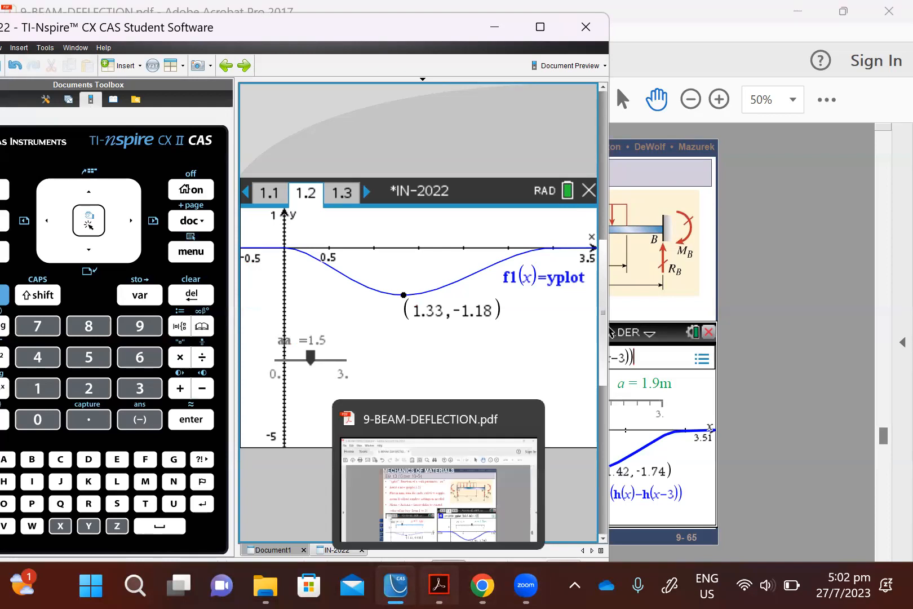
left_click(439, 585)
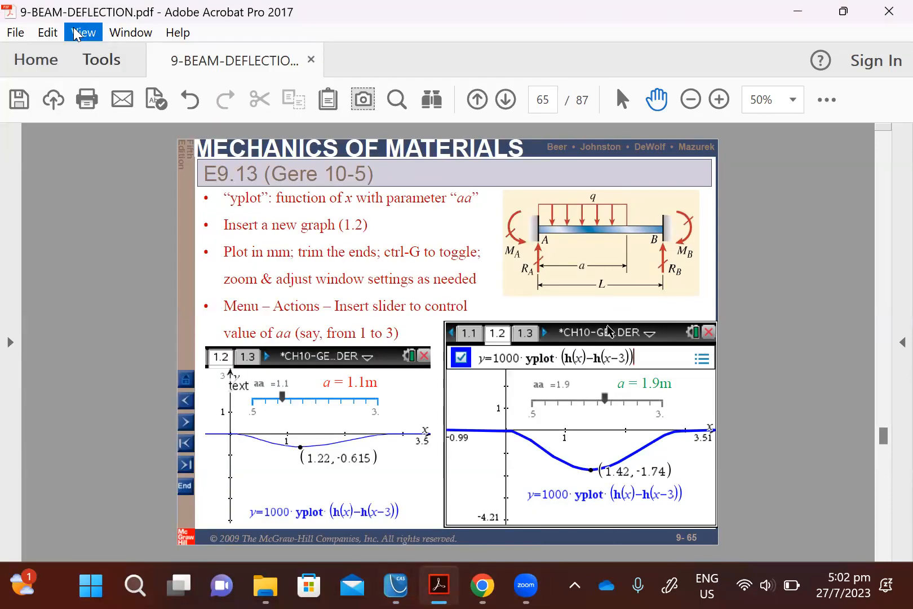